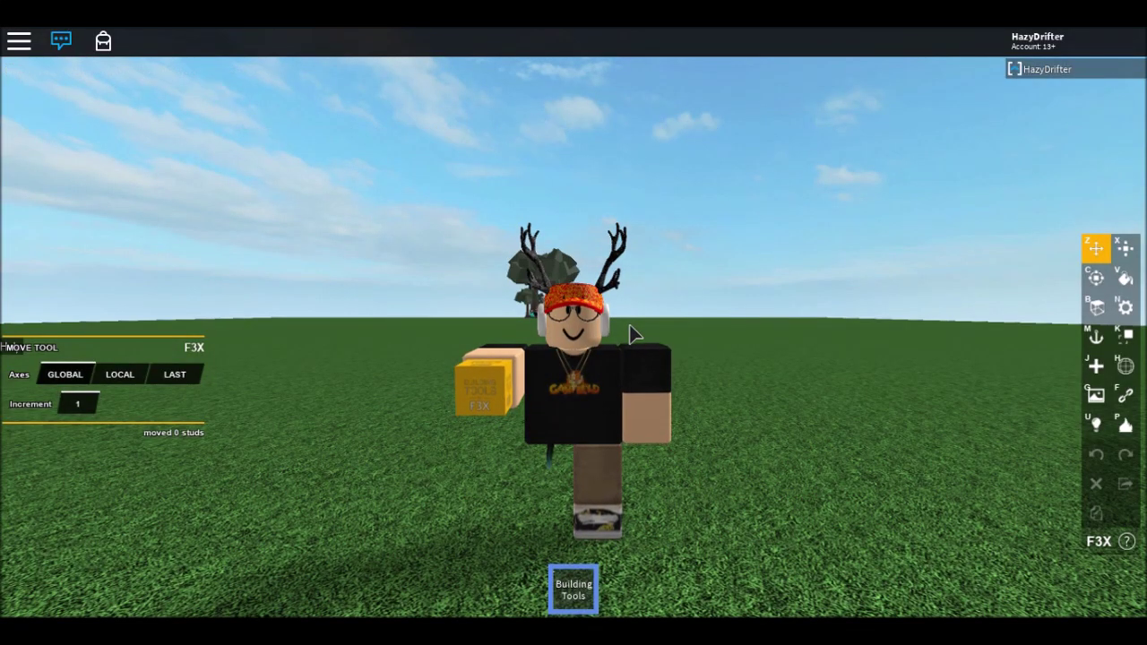
# Step: Activate the New Part tool, keeping Part Type on NORMAL
pyautogui.press('w')
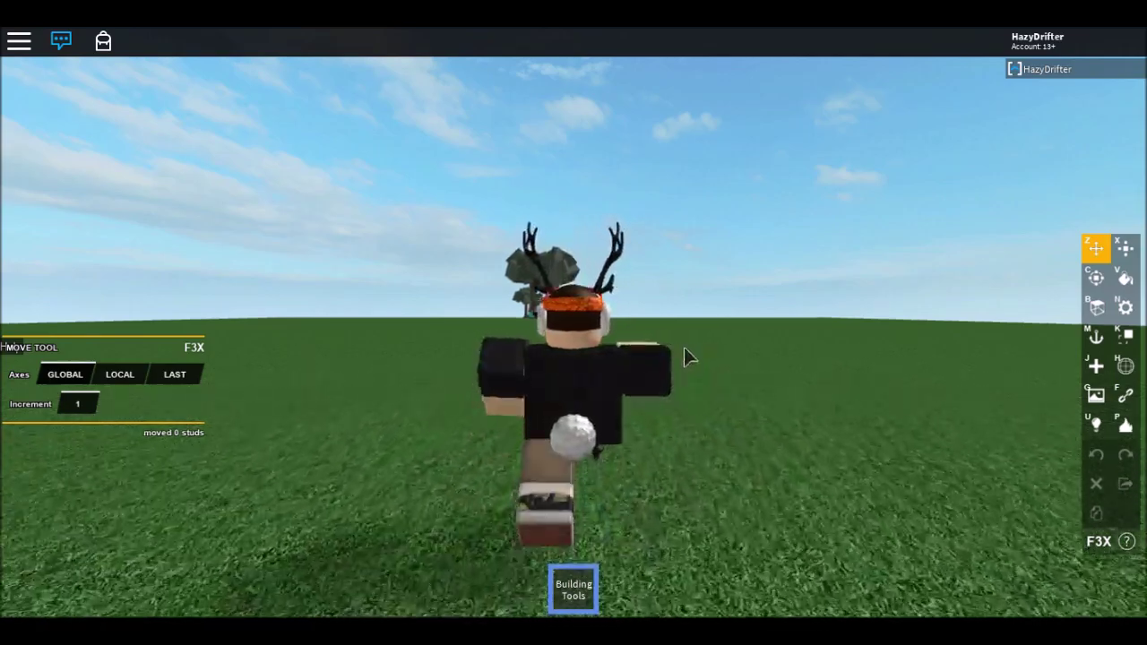
pyautogui.click(1096, 367)
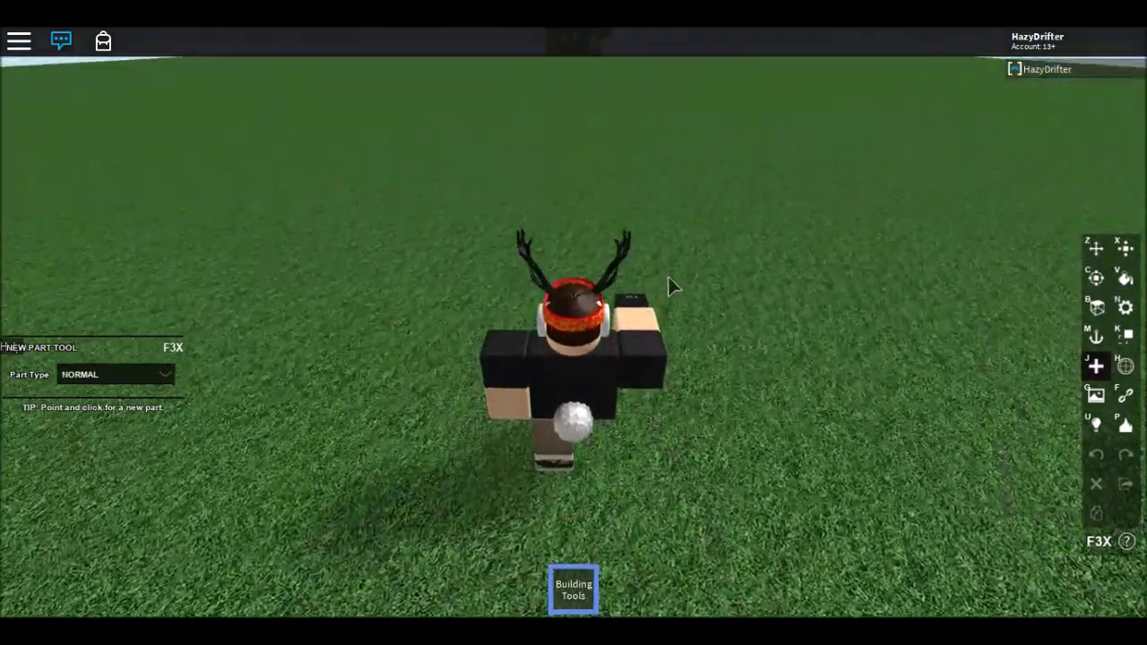
# Step: Place a grey 4×1×2 part on the grass beside the avatar, lifted one stud
pyautogui.click(615, 273)
pyautogui.press('space')
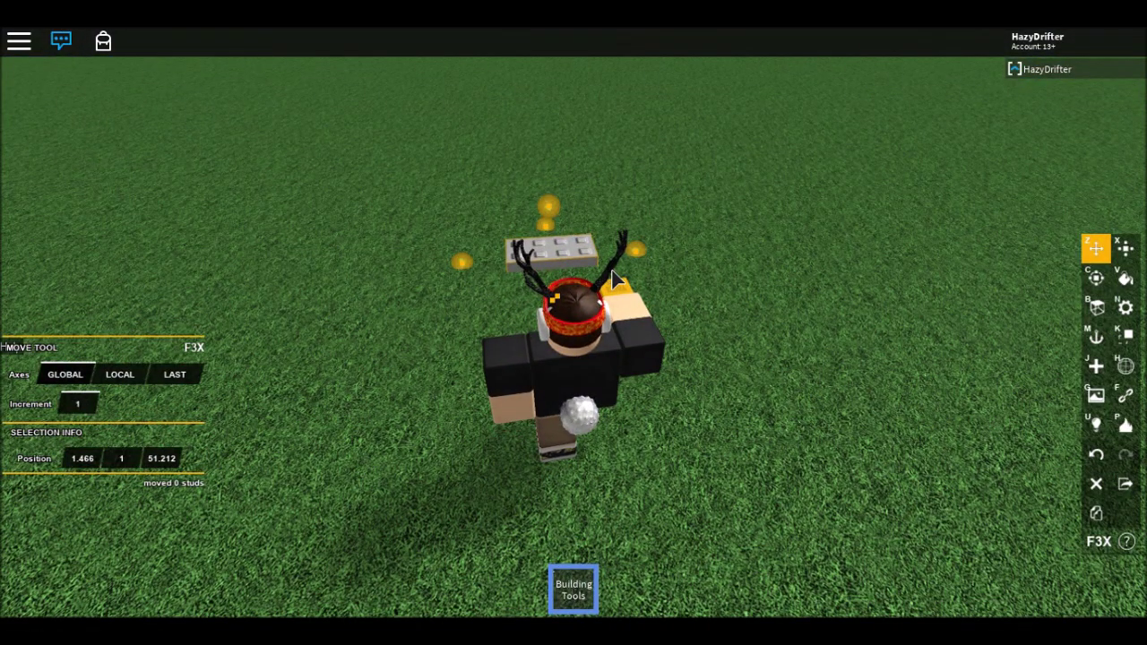
pyautogui.press('d')
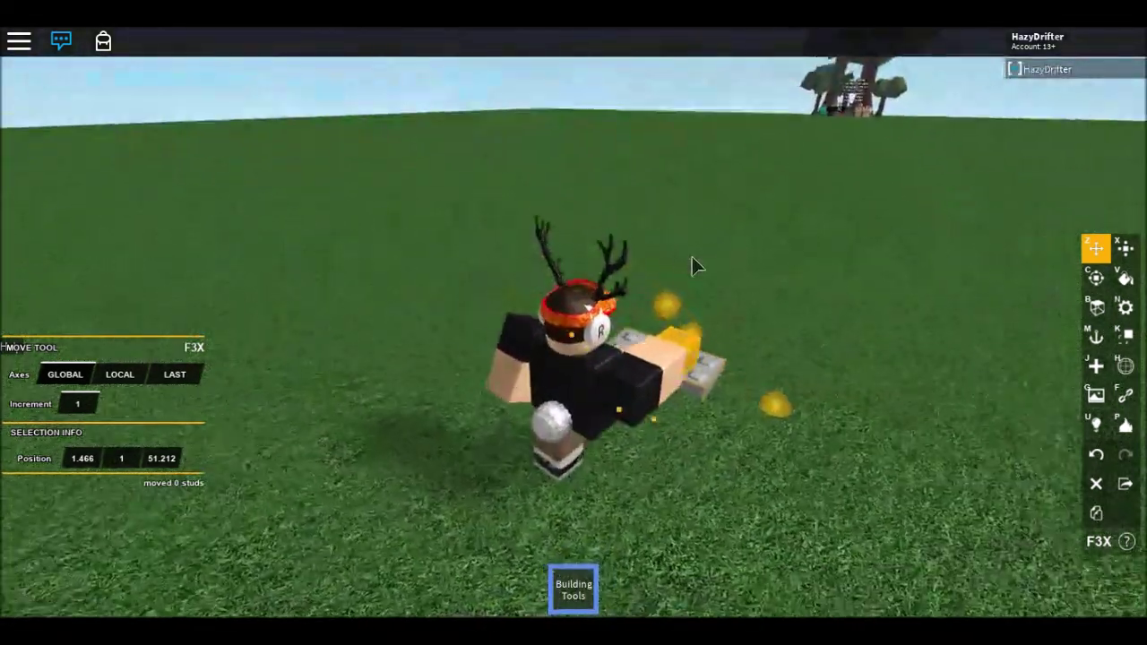
pyautogui.click(1096, 365)
pyautogui.click(773, 395)
pyautogui.press('d')
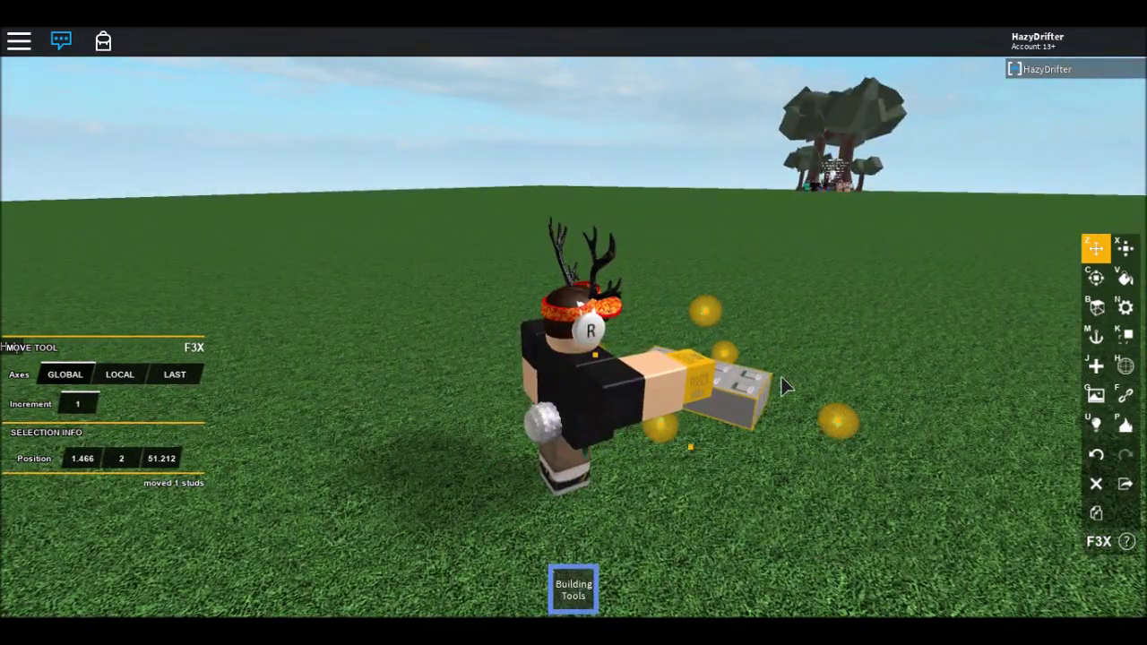
pyautogui.press('x')
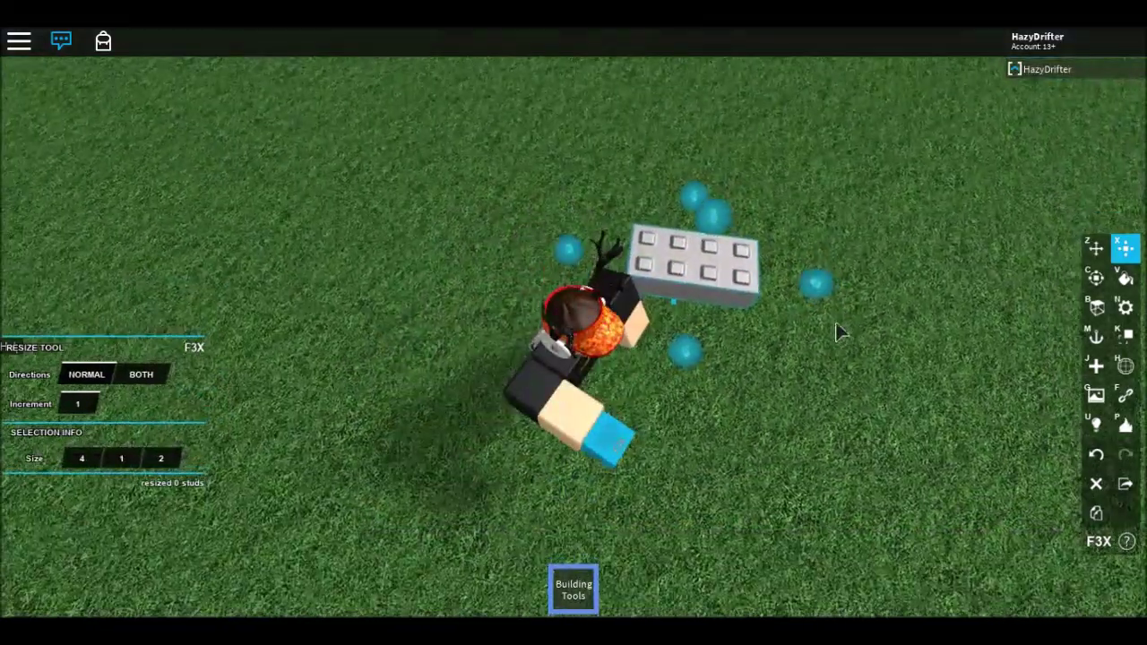
# Step: Drag the resize handles until the block's Size reads 1, 1, 1
pyautogui.moveTo(837, 328); pyautogui.dragTo(694, 302)
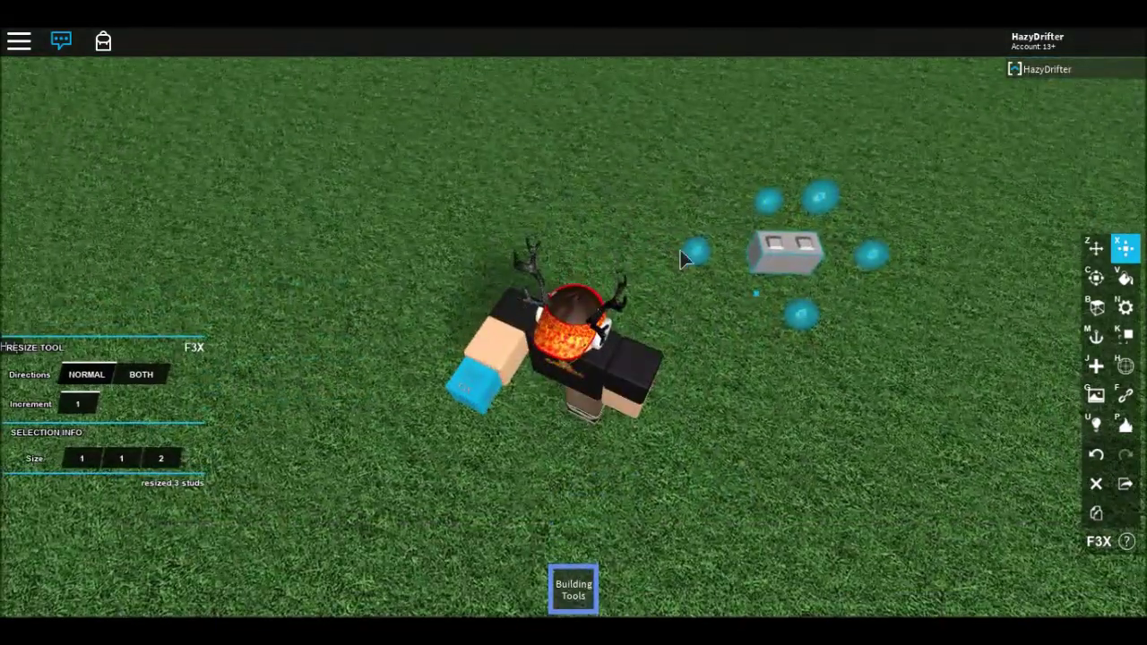
pyautogui.moveTo(687, 256); pyautogui.dragTo(724, 256)
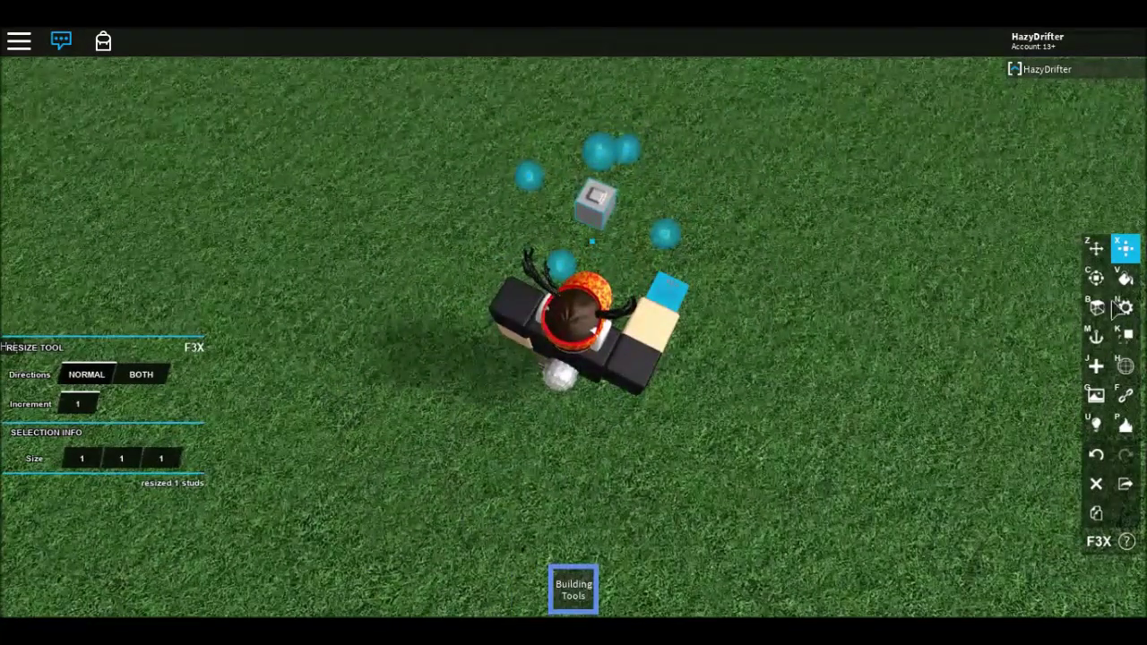
pyautogui.click(1097, 308)
pyautogui.press('Left')
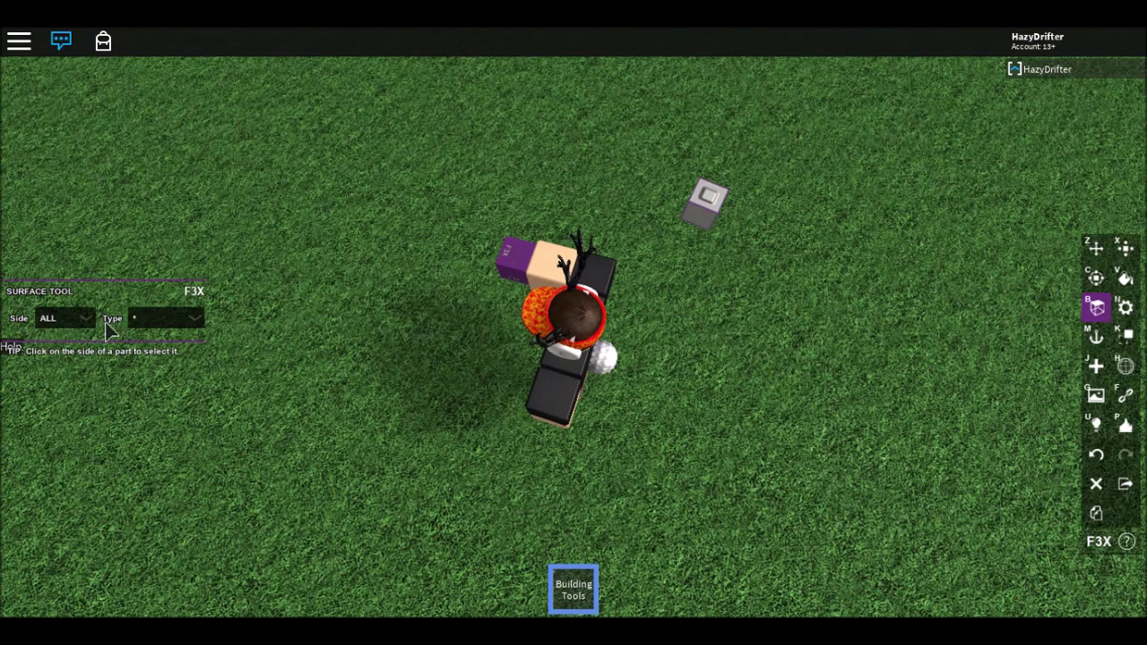
# Step: Set every side of the cube to the NO OUTLINE surface type
pyautogui.click(168, 325)
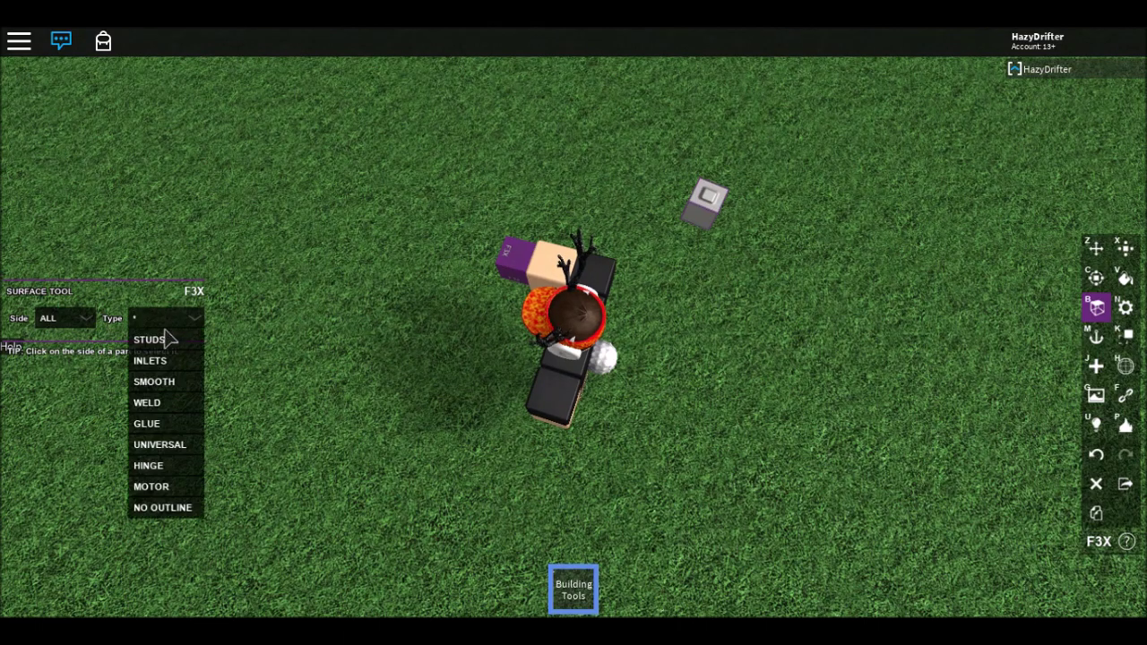
pyautogui.click(167, 507)
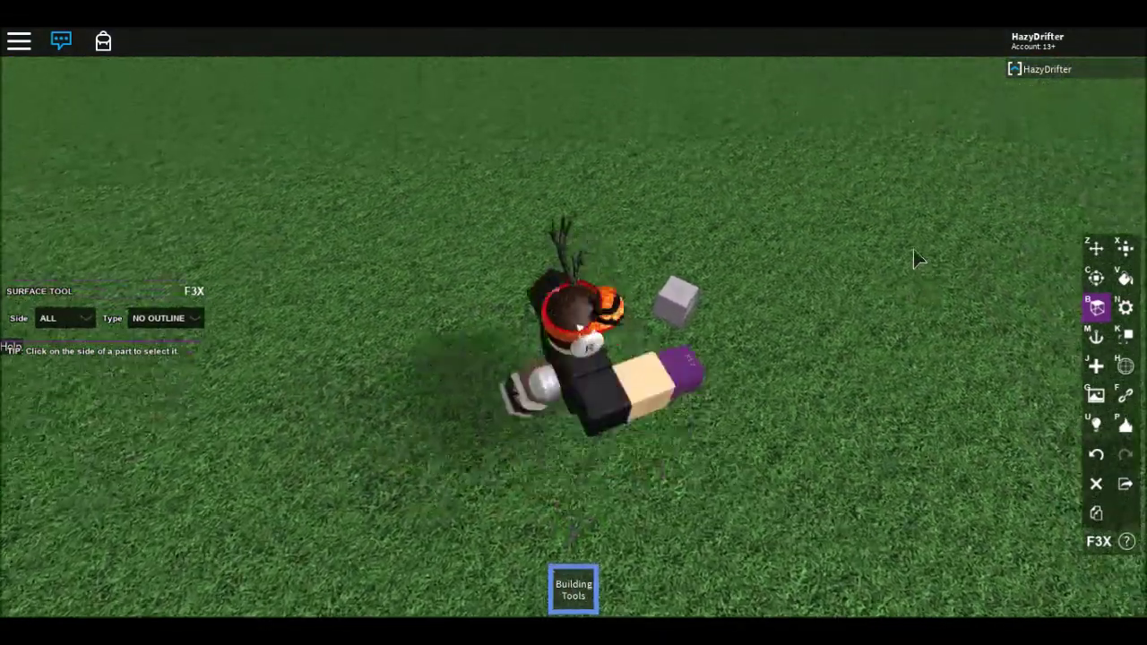
pyautogui.press('z')
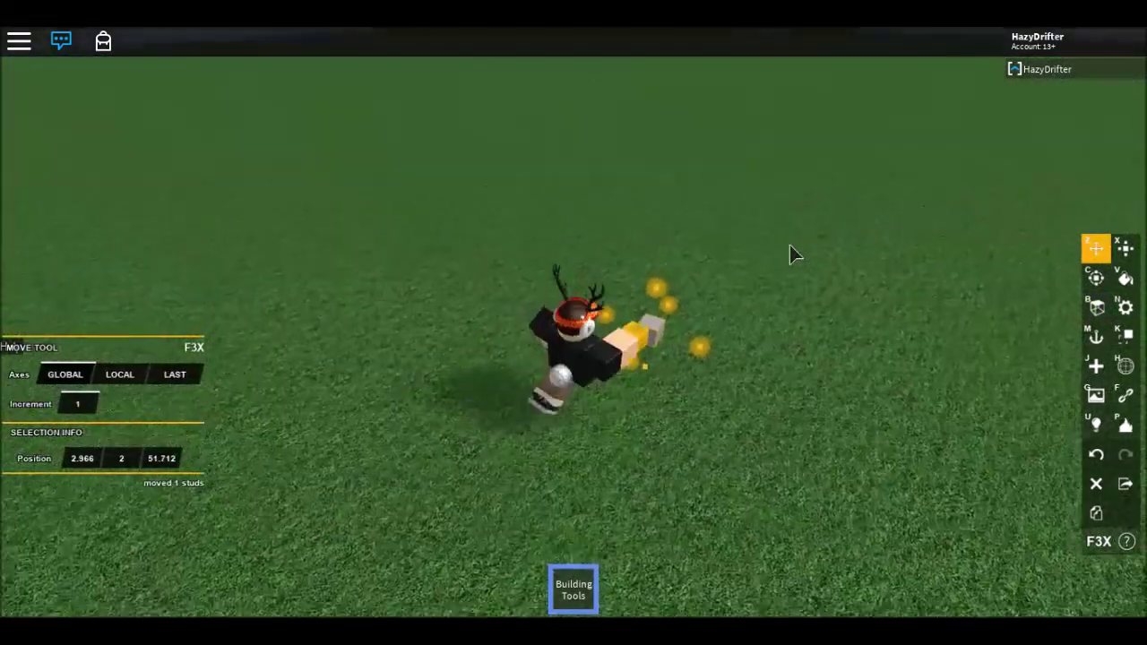
# Step: Raise the cube 7 studs to height 9 and add the lower cube to the selection
pyautogui.moveTo(674, 300); pyautogui.dragTo(724, 138)
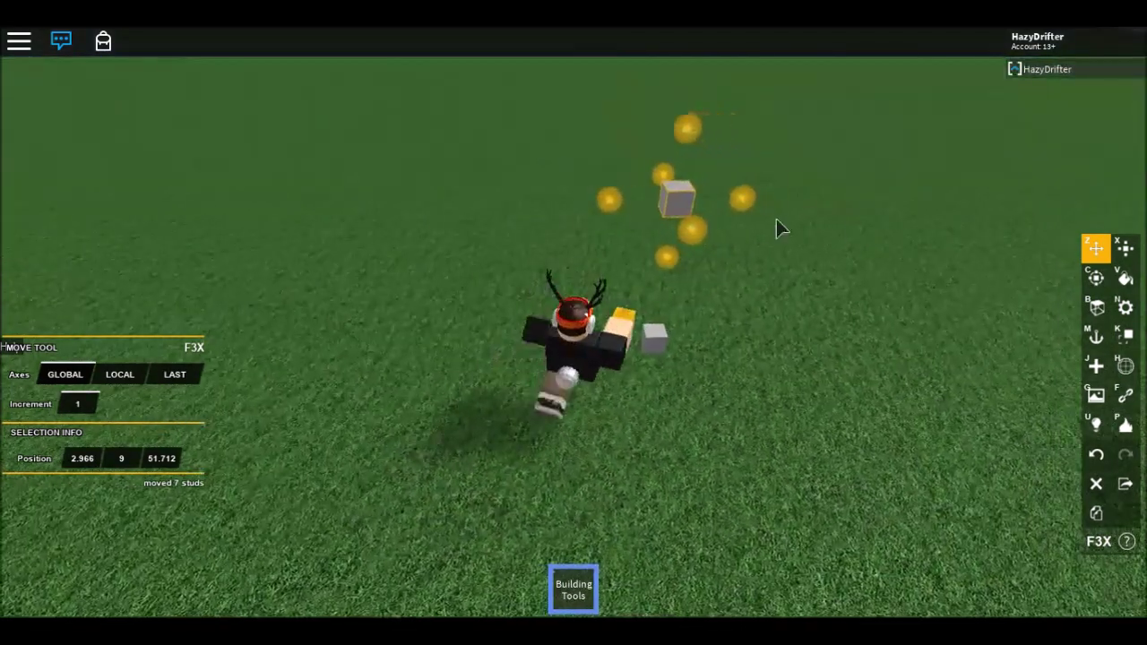
pyautogui.keyDown('shift'); pyautogui.click(675, 360); pyautogui.keyUp('shift')
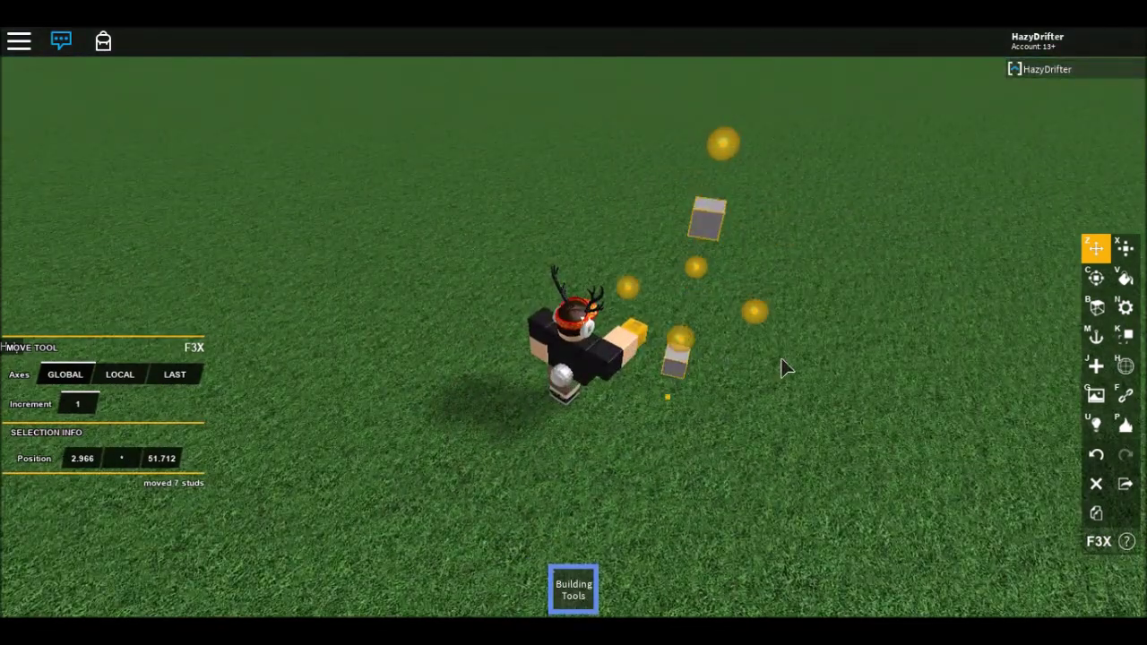
pyautogui.press('c')
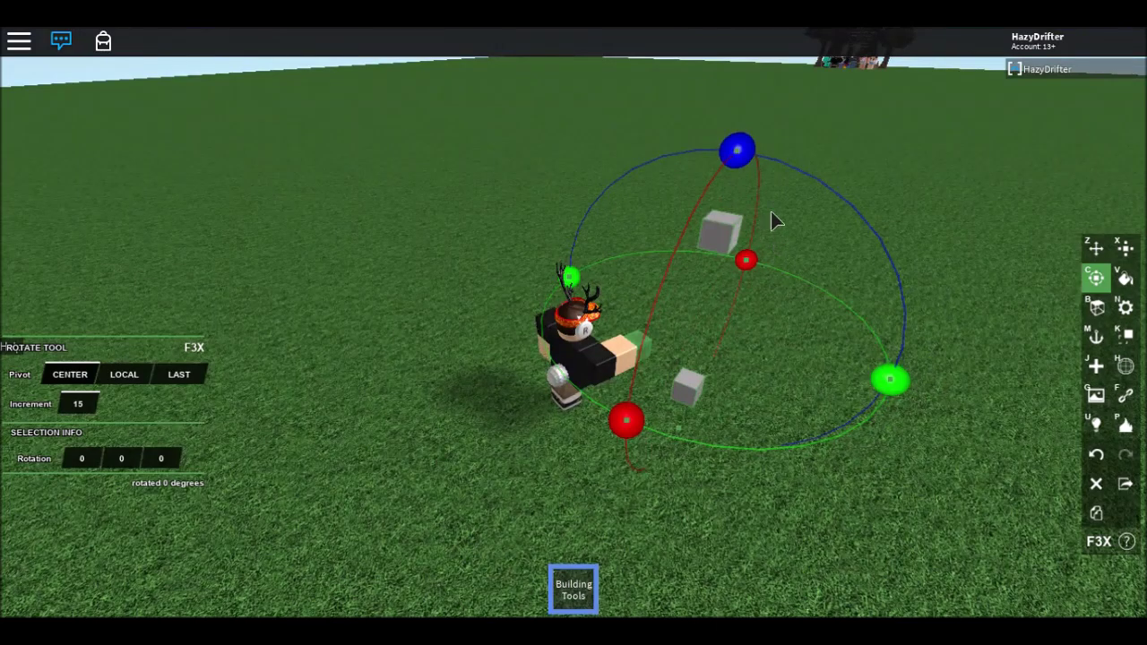
# Step: Rotate cube copies in 15-degree steps into a complete upright ring, then deselect it
pyautogui.moveTo(748, 153); pyautogui.dragTo(770, 158)
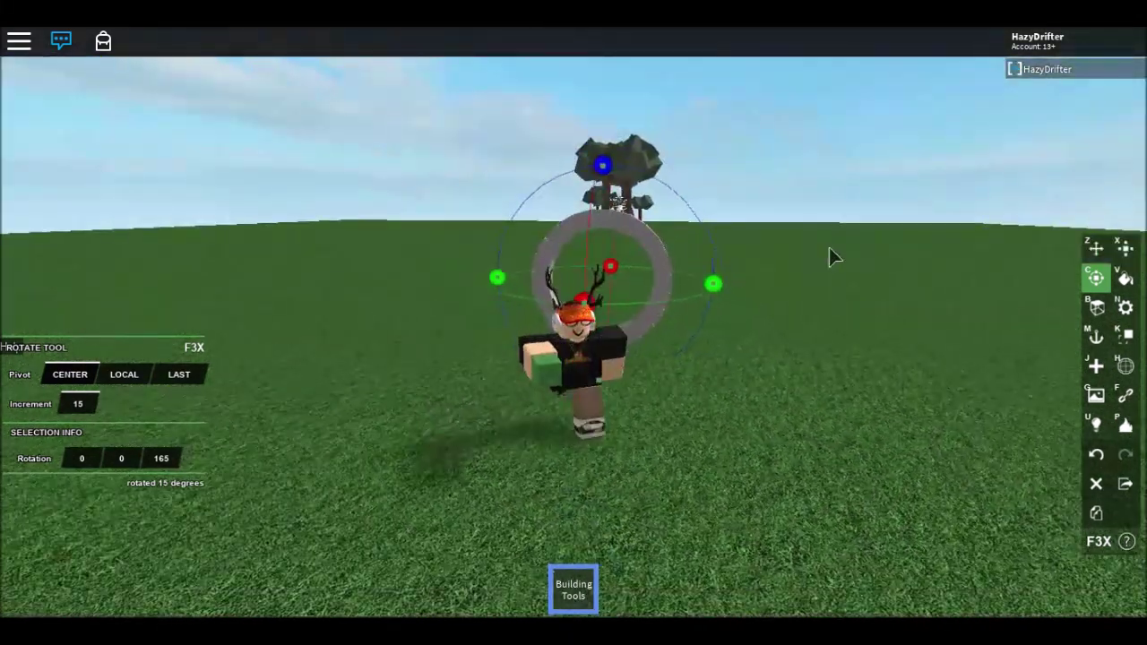
pyautogui.click(831, 269)
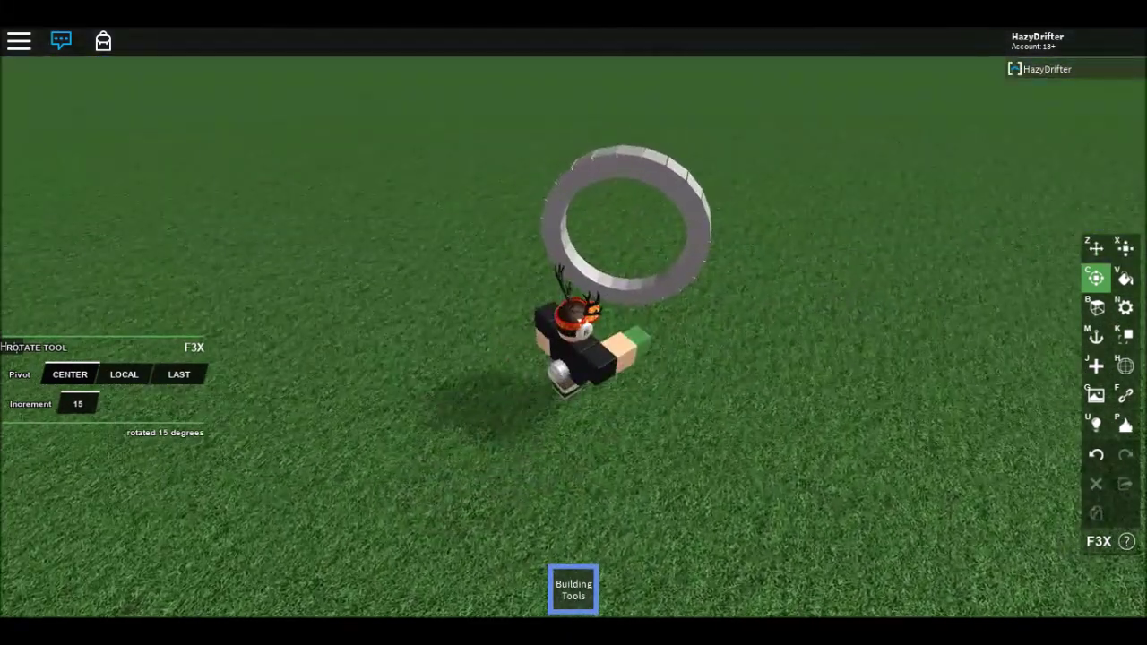
# Step: Create a CYLINDER part beside the ring and turn it 90 degrees to face the ring
pyautogui.click(1096, 365)
pyautogui.click(106, 376)
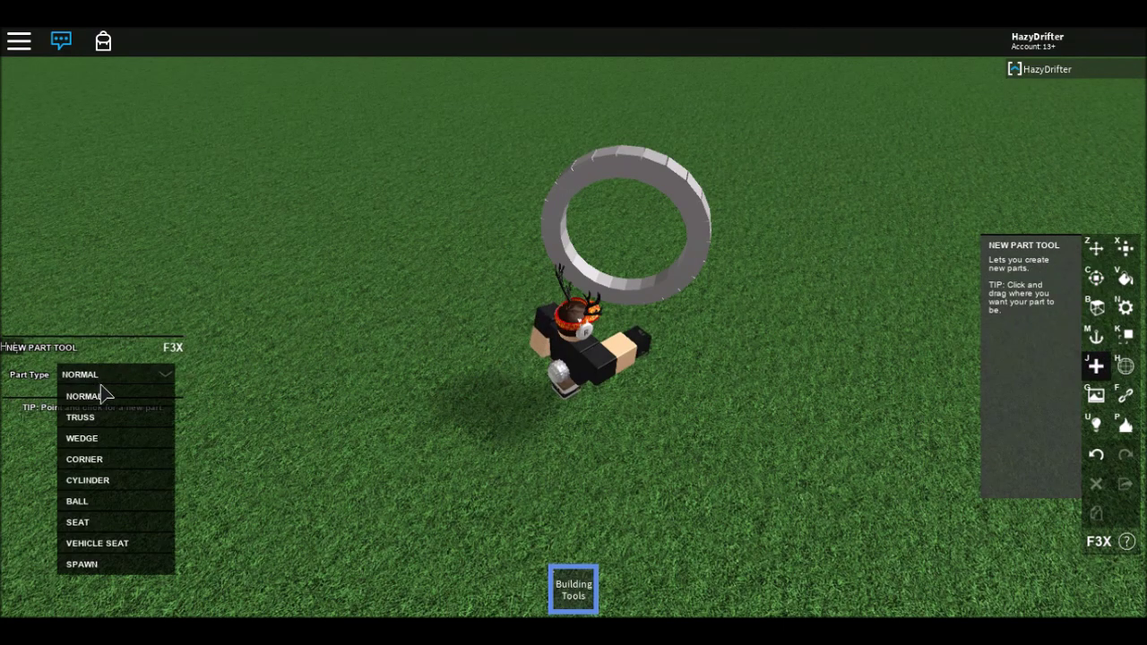
pyautogui.click(125, 480)
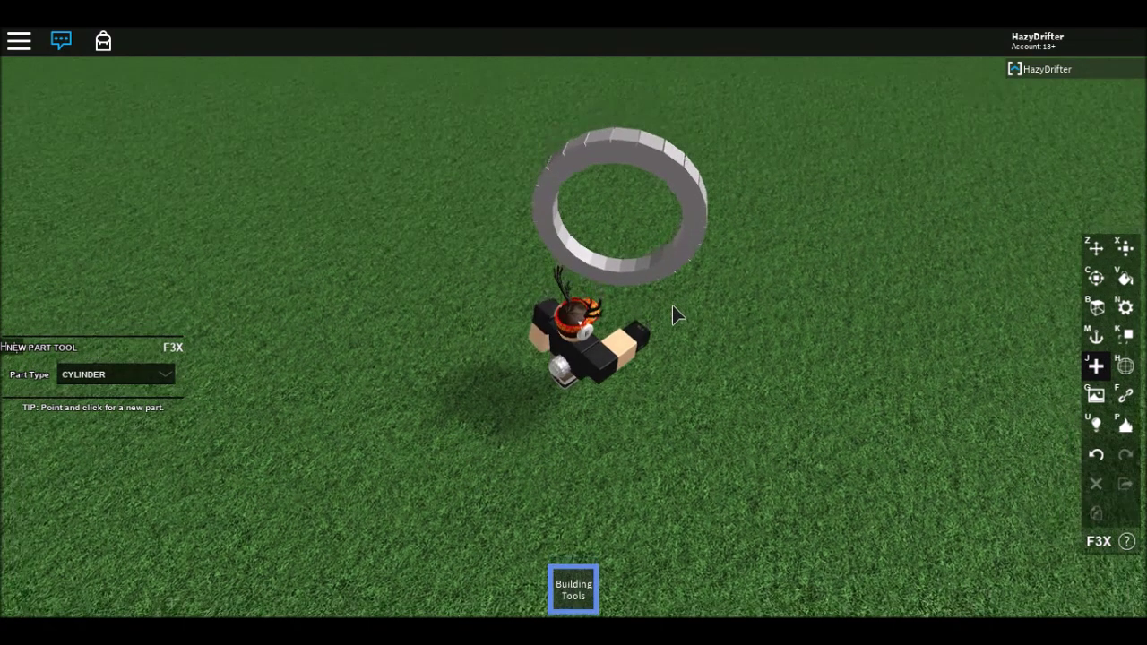
pyautogui.click(623, 275)
pyautogui.press('x')
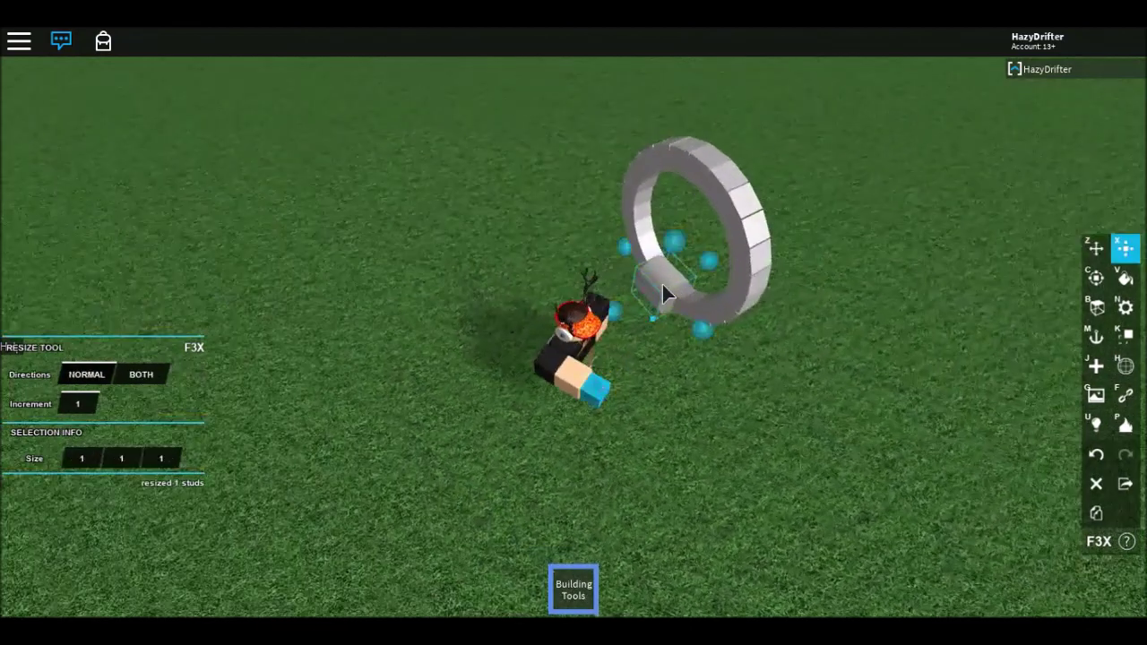
pyautogui.press('c')
pyautogui.moveTo(619, 238); pyautogui.dragTo(608, 315)
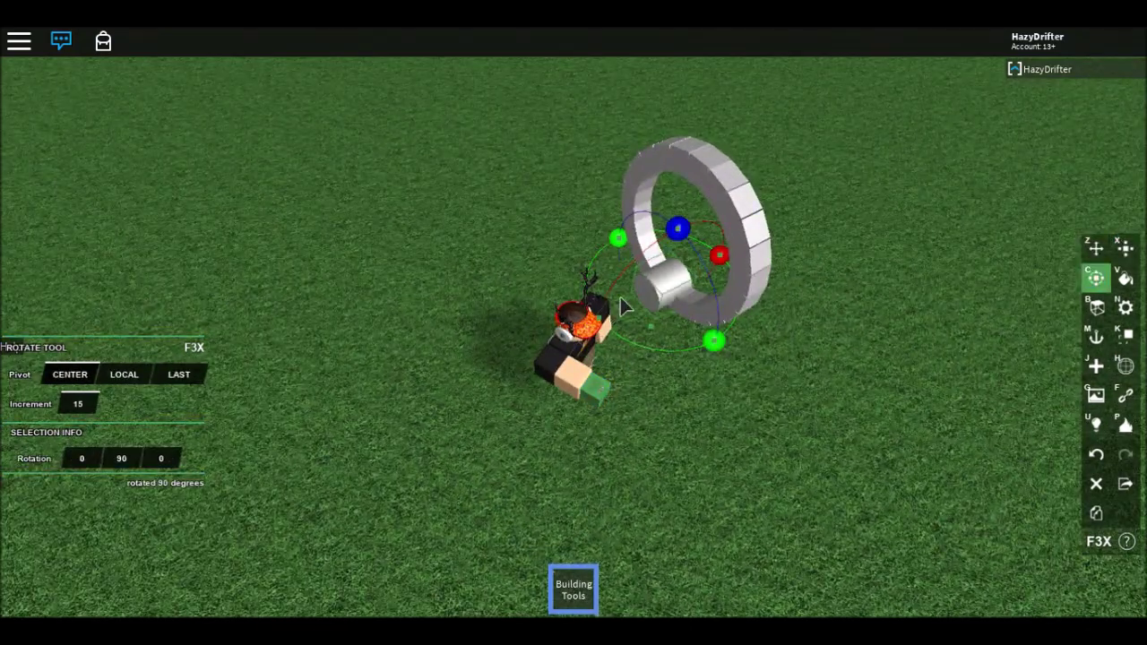
# Step: Resize the cylinder into a 0.295 × 6.897 × 6.897 disc centred inside the ring
pyautogui.press('z')
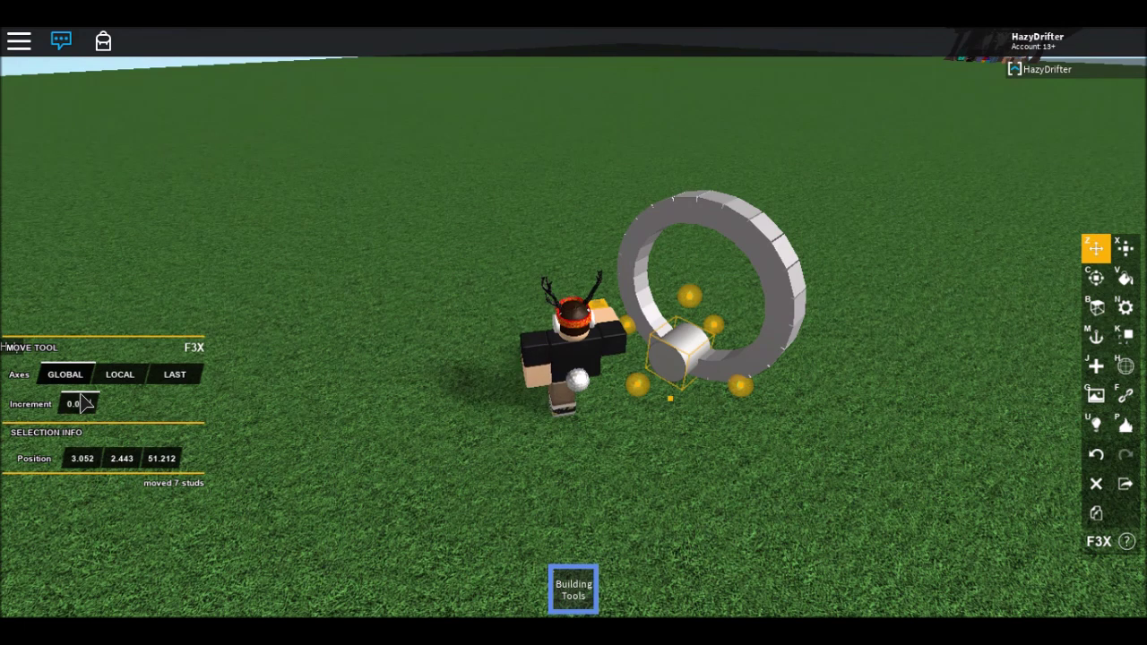
pyautogui.click(1122, 257)
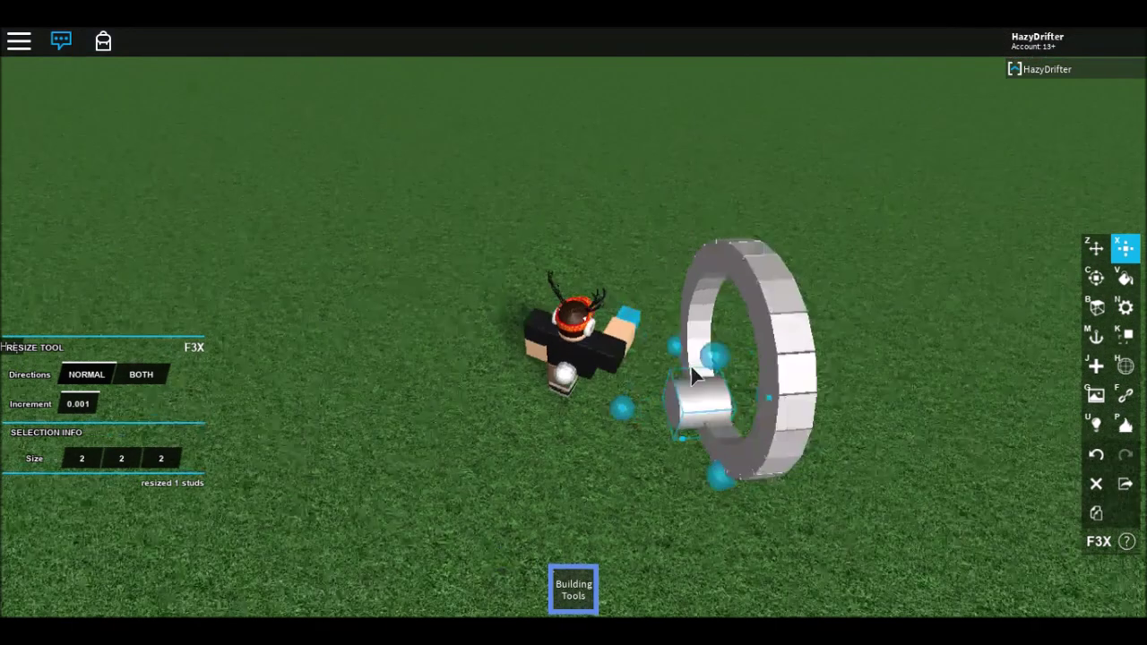
pyautogui.moveTo(635, 366); pyautogui.dragTo(725, 379)
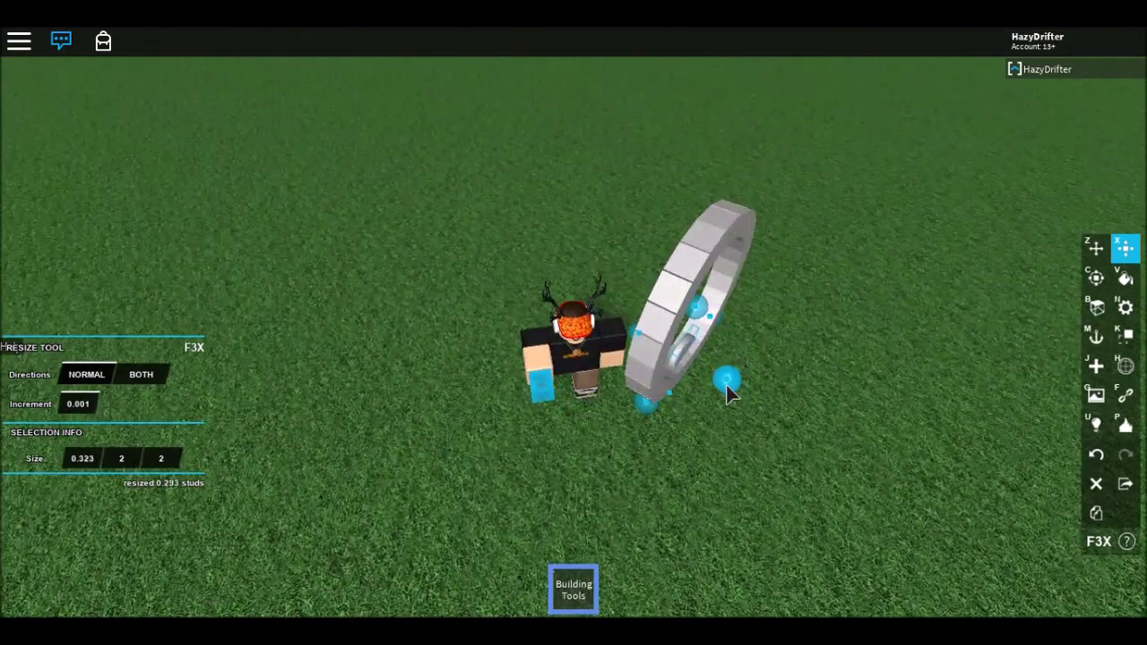
pyautogui.press('z')
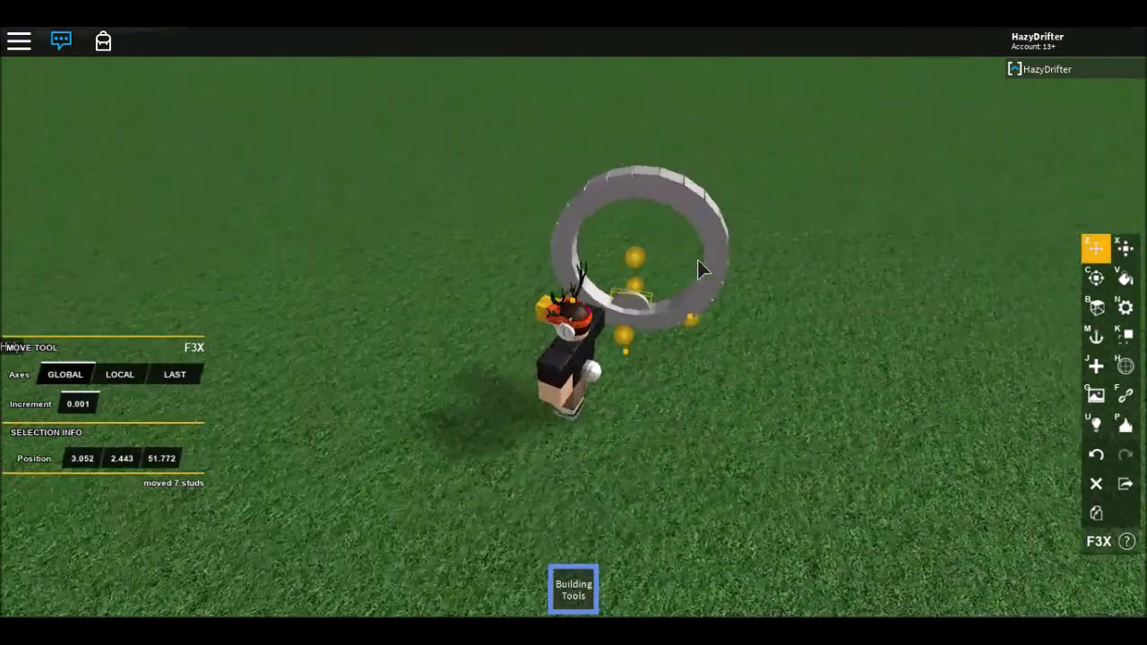
pyautogui.press('x')
pyautogui.moveTo(647, 260); pyautogui.dragTo(648, 146)
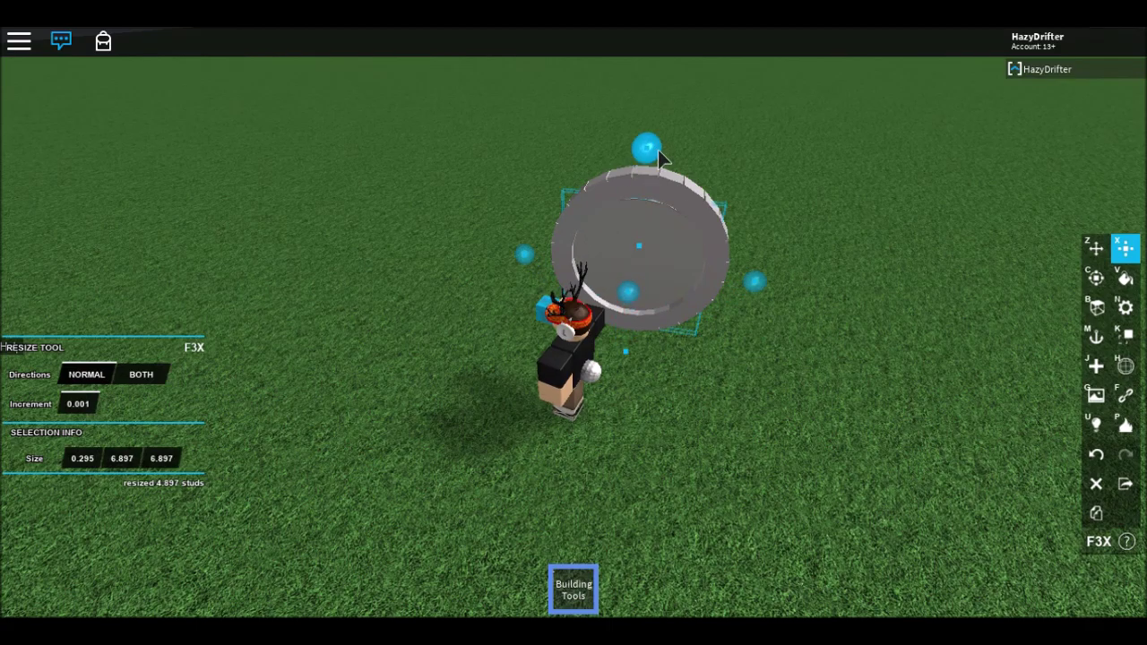
pyautogui.press('z')
pyautogui.moveTo(653, 186); pyautogui.dragTo(652, 180)
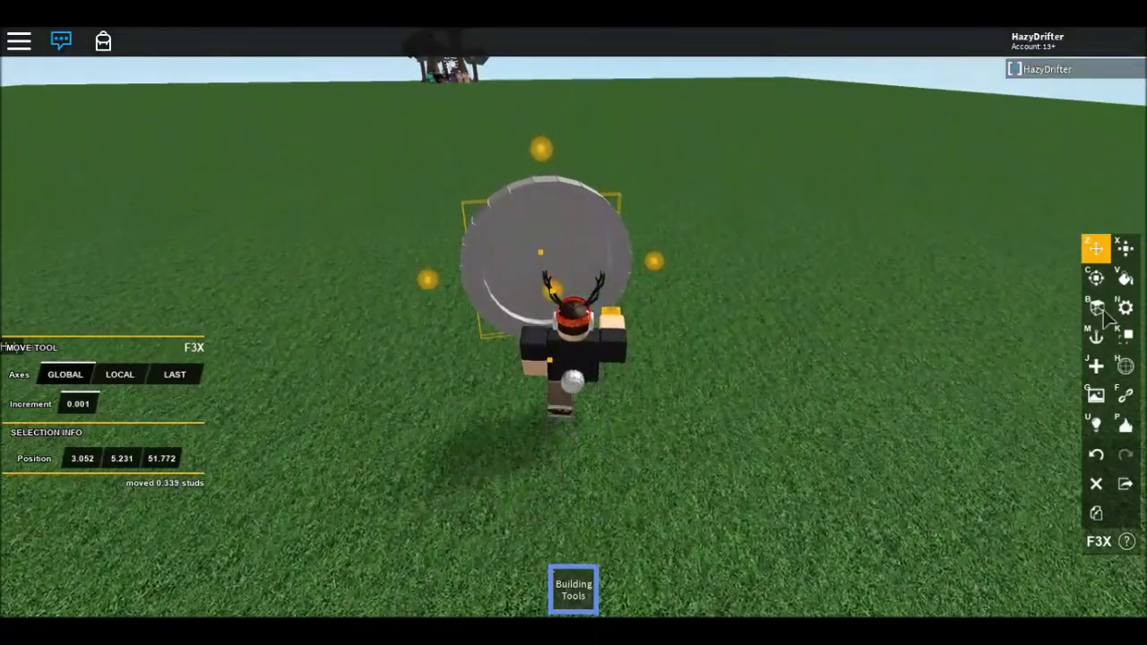
# Step: Paint the disc electric blue and give it NEON material
pyautogui.click(1126, 278)
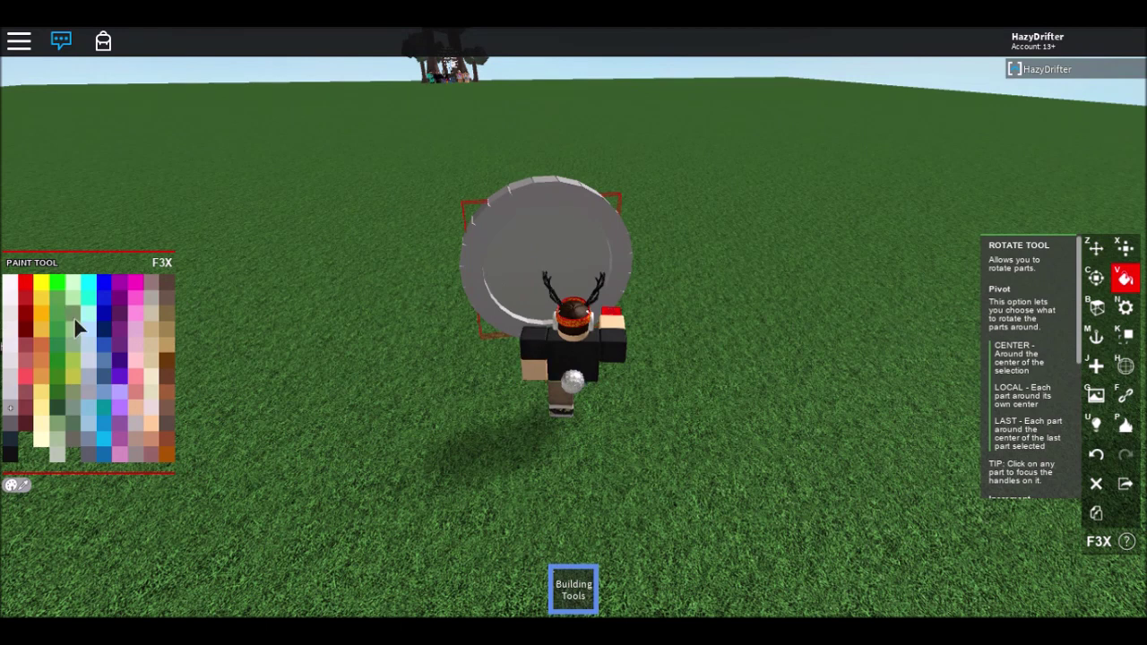
pyautogui.click(104, 422)
pyautogui.click(1126, 308)
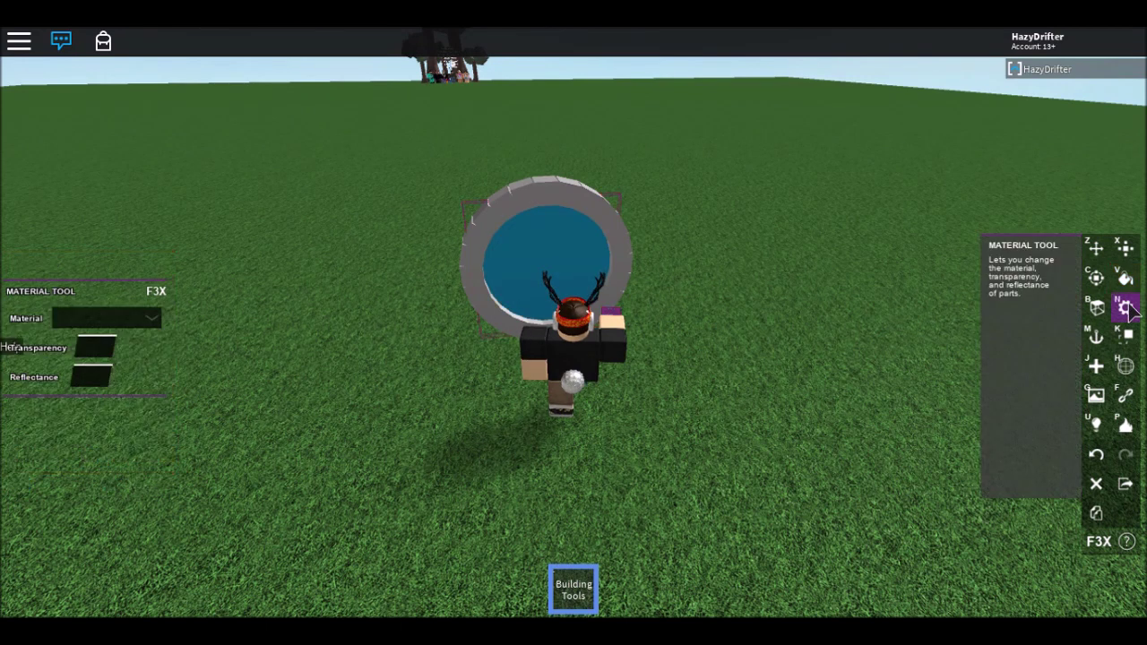
pyautogui.click(114, 322)
pyautogui.click(201, 405)
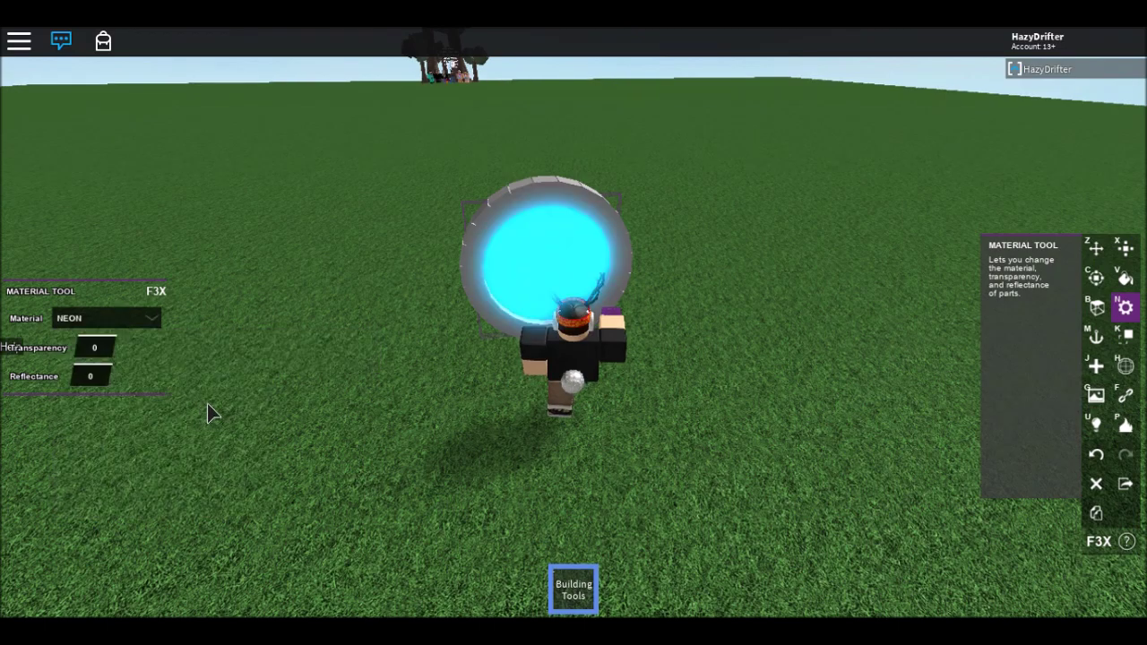
# Step: Create a new part right beside the glowing portal
pyautogui.press('s')
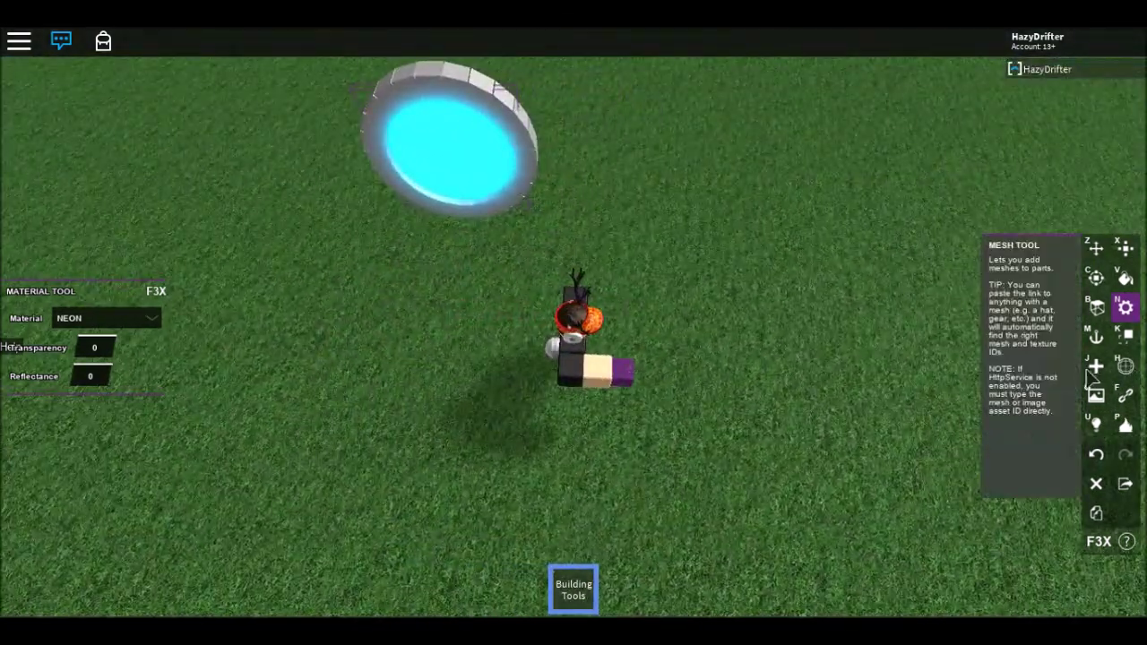
pyautogui.click(1096, 366)
pyautogui.moveTo(823, 178); pyautogui.dragTo(589, 163)
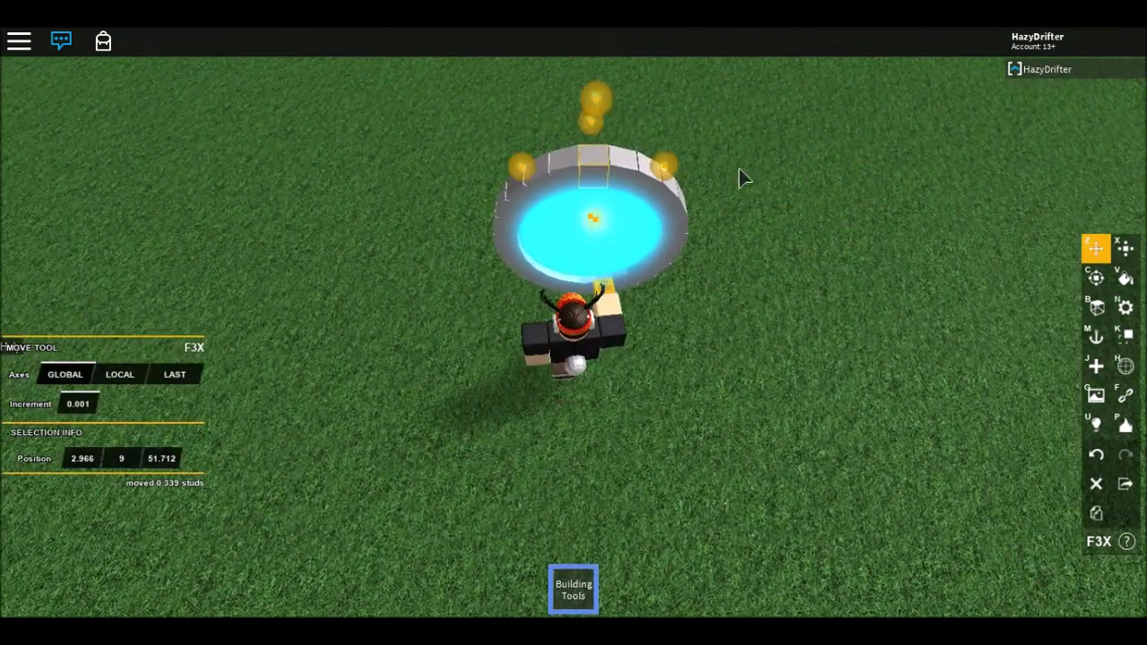
# Step: Lift the new part high above the portal to height Y 52.231
pyautogui.scroll(-2, 744, 158)
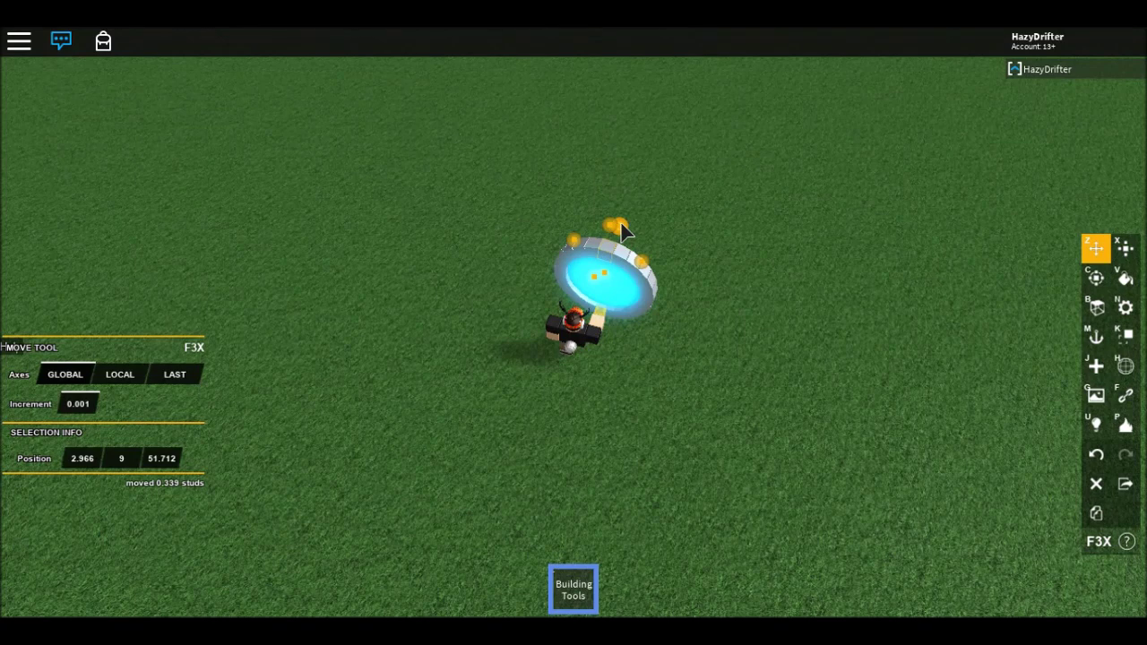
pyautogui.press('Left')
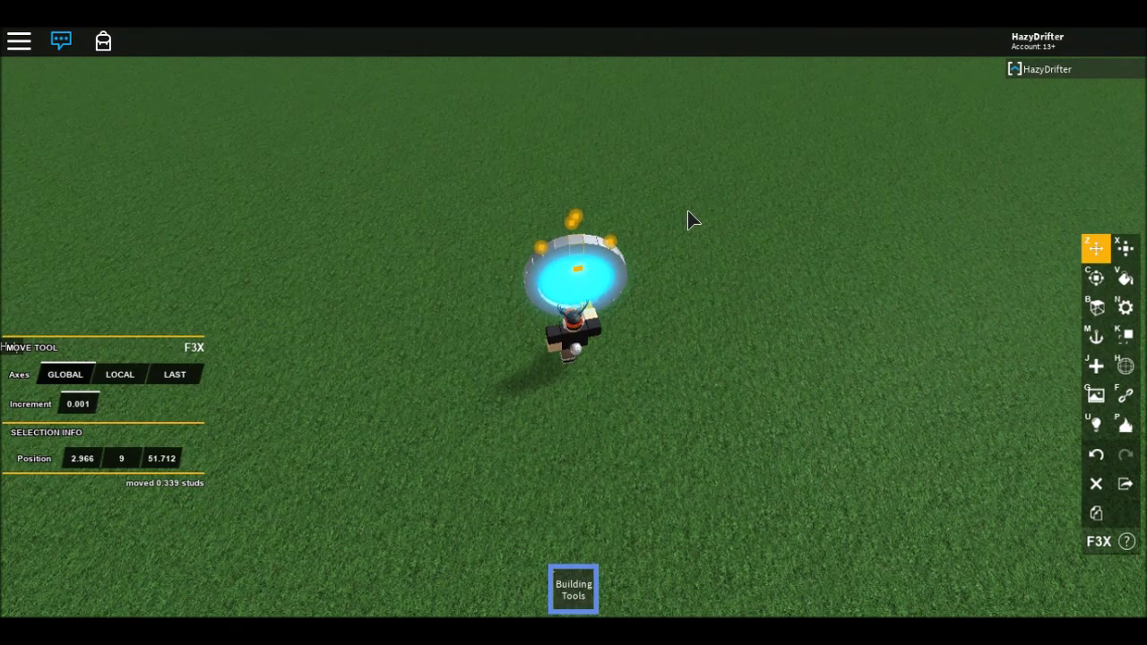
pyautogui.press('pageup')
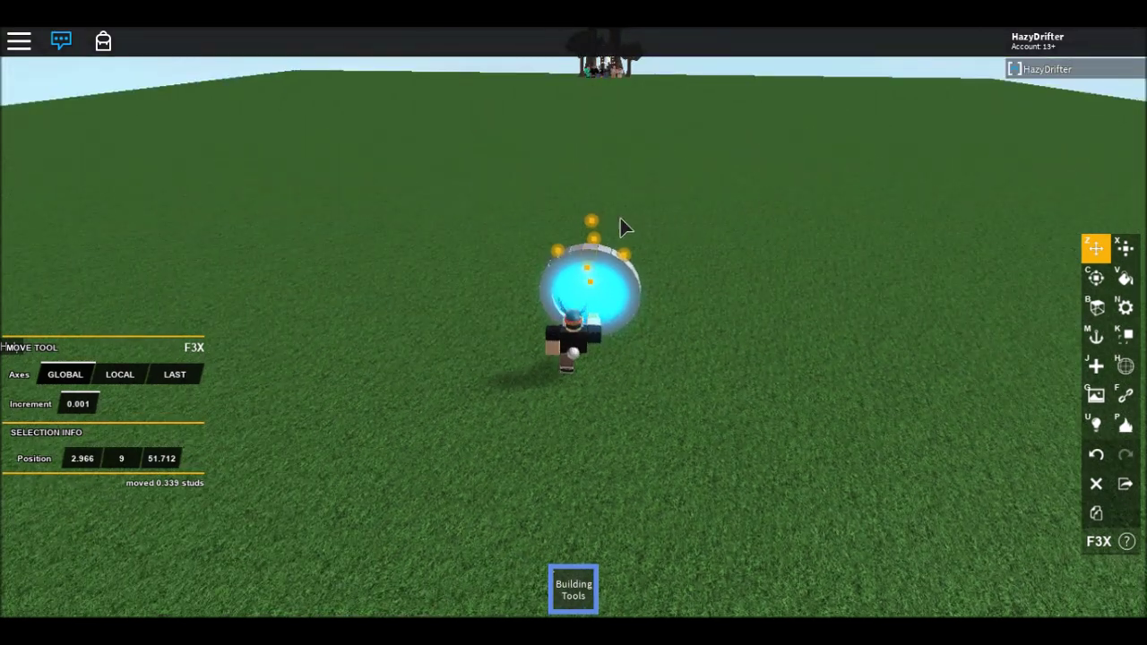
pyautogui.moveTo(599, 213); pyautogui.dragTo(643, 110)
pyautogui.scroll(-5, 691, 138)
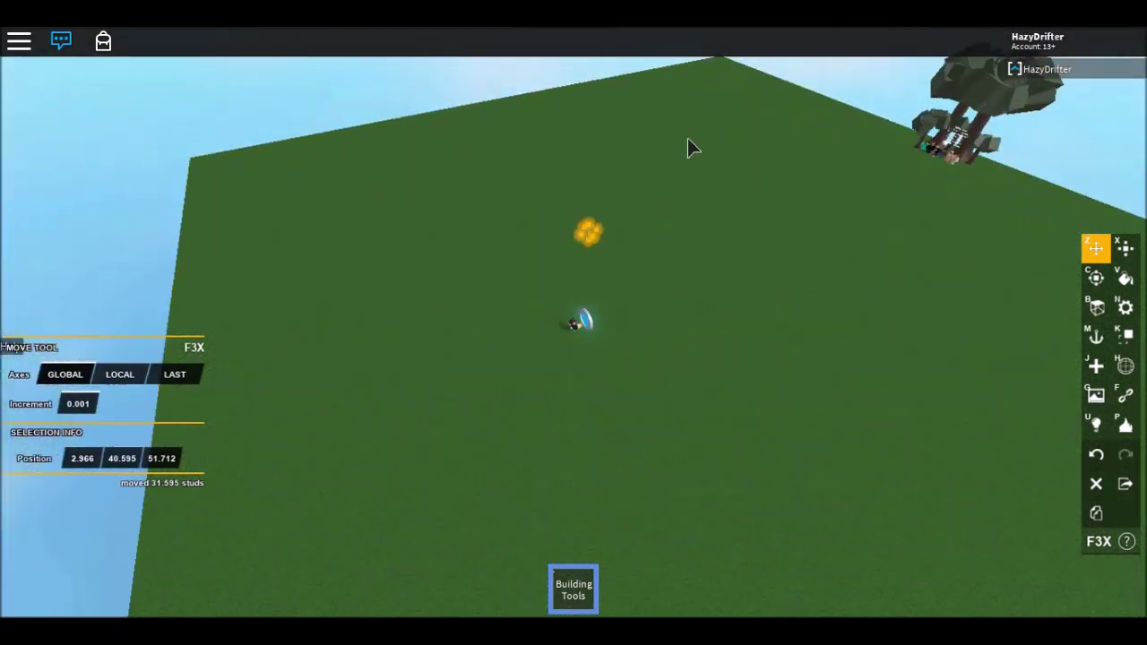
pyautogui.scroll(4, 659, 187)
pyautogui.scroll(-2, 660, 196)
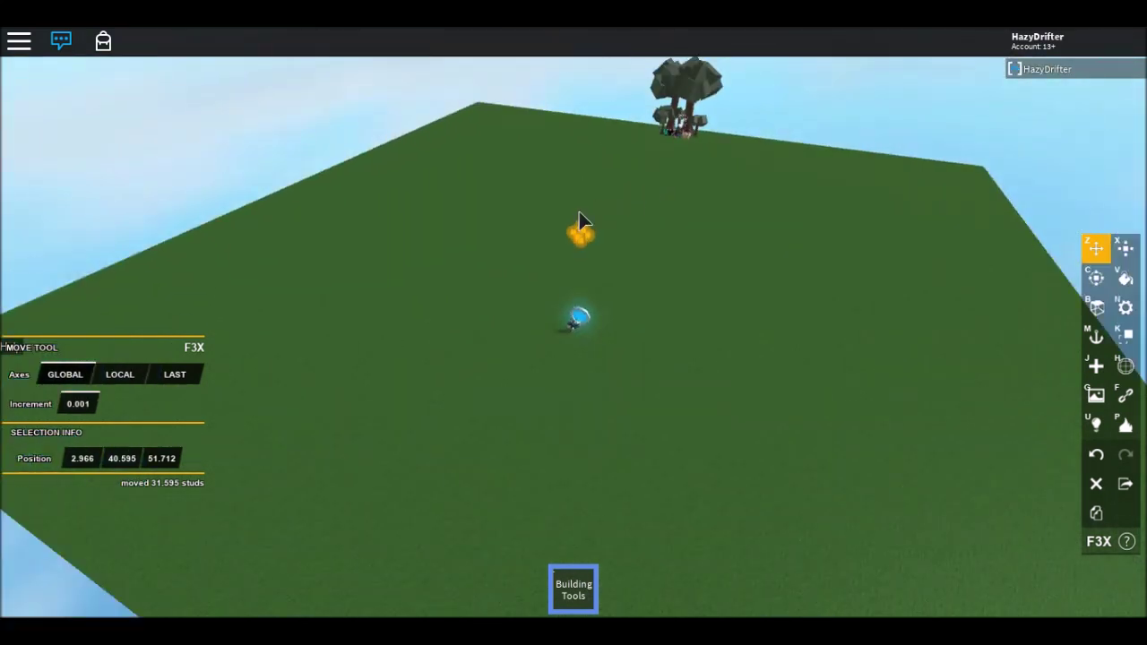
pyautogui.moveTo(580, 223); pyautogui.dragTo(588, 191)
pyautogui.scroll(3, 677, 194)
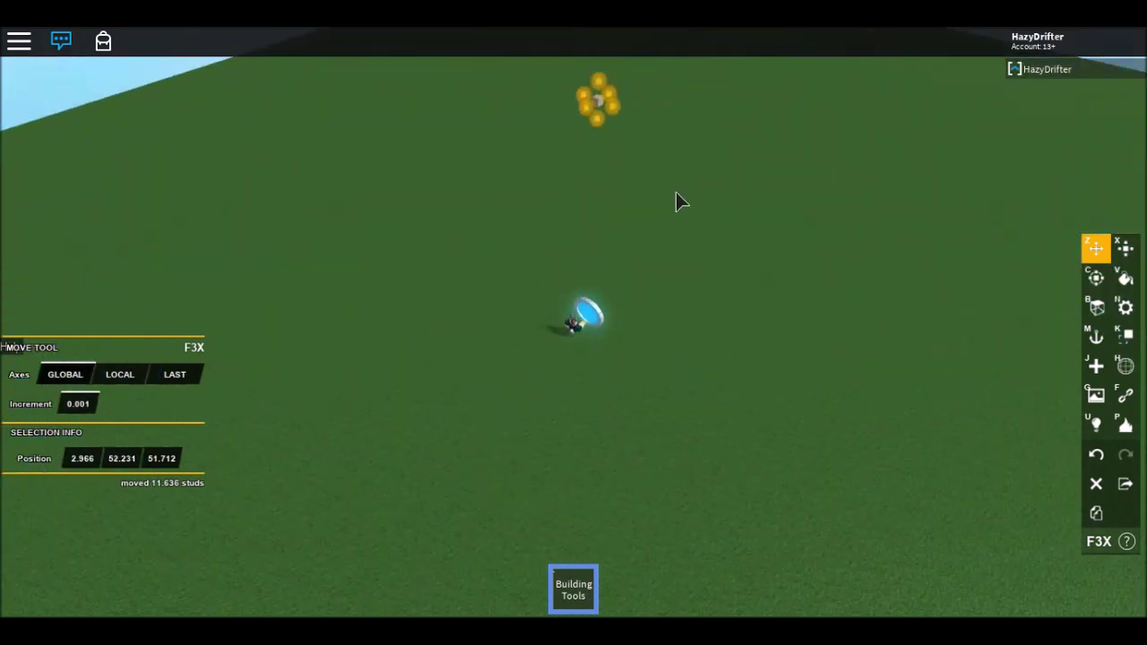
# Step: With resize Directions set to BOTH, stretch the part into a 55.112 × 1 × 50.546 slab
pyautogui.press('x')
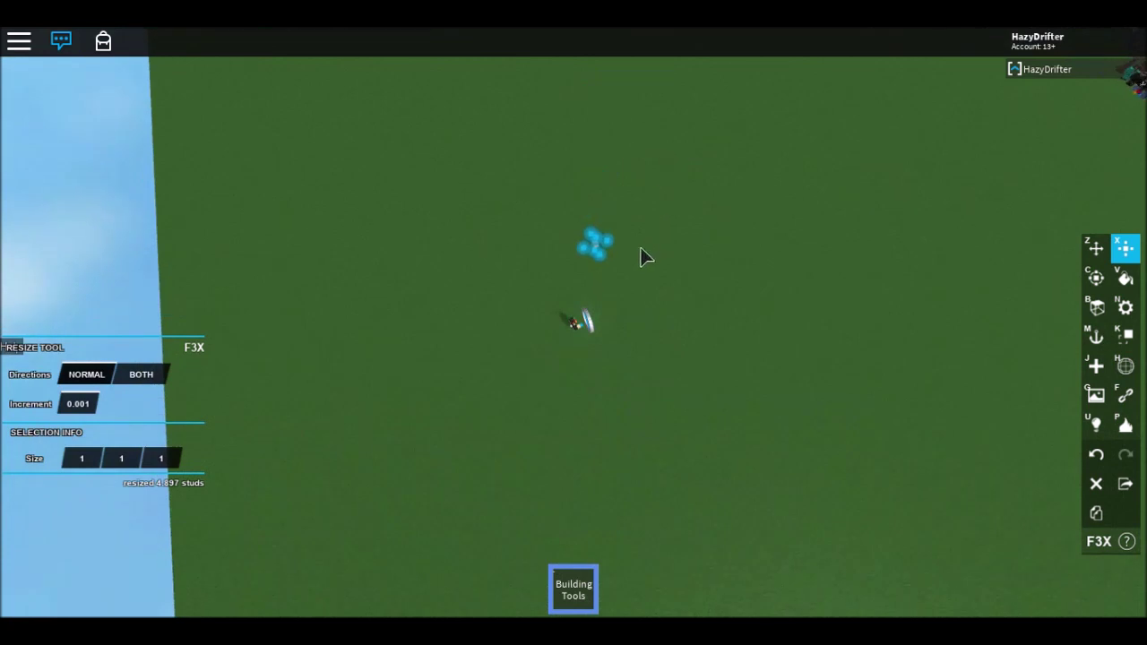
pyautogui.click(145, 380)
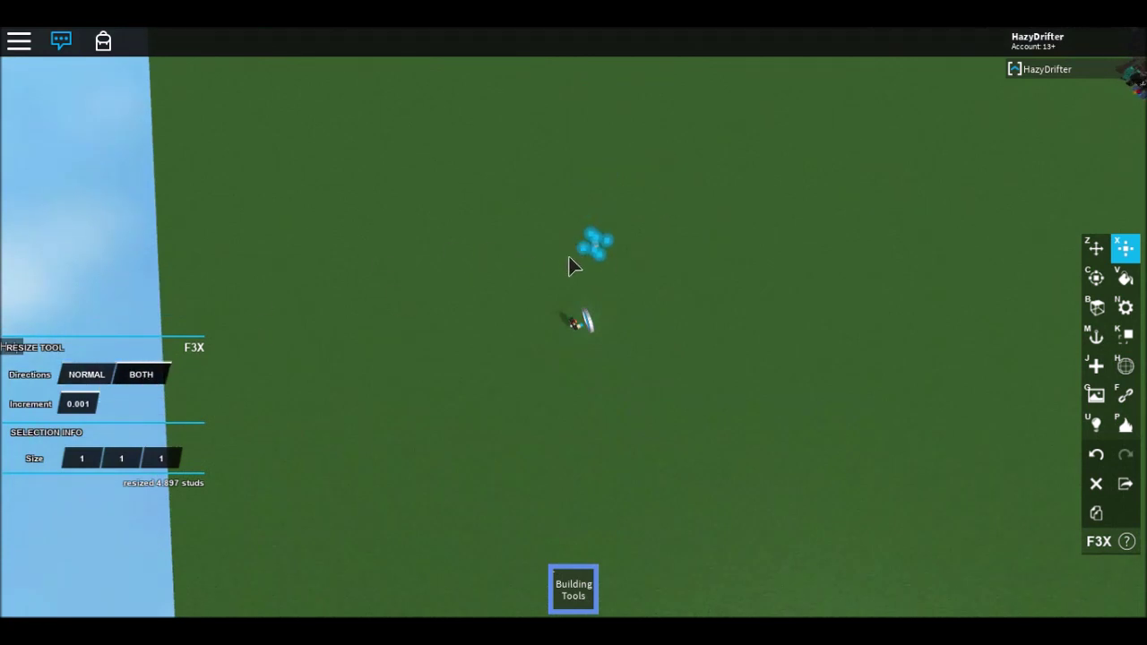
pyautogui.moveTo(601, 260); pyautogui.dragTo(662, 364)
pyautogui.scroll(5, 662, 364)
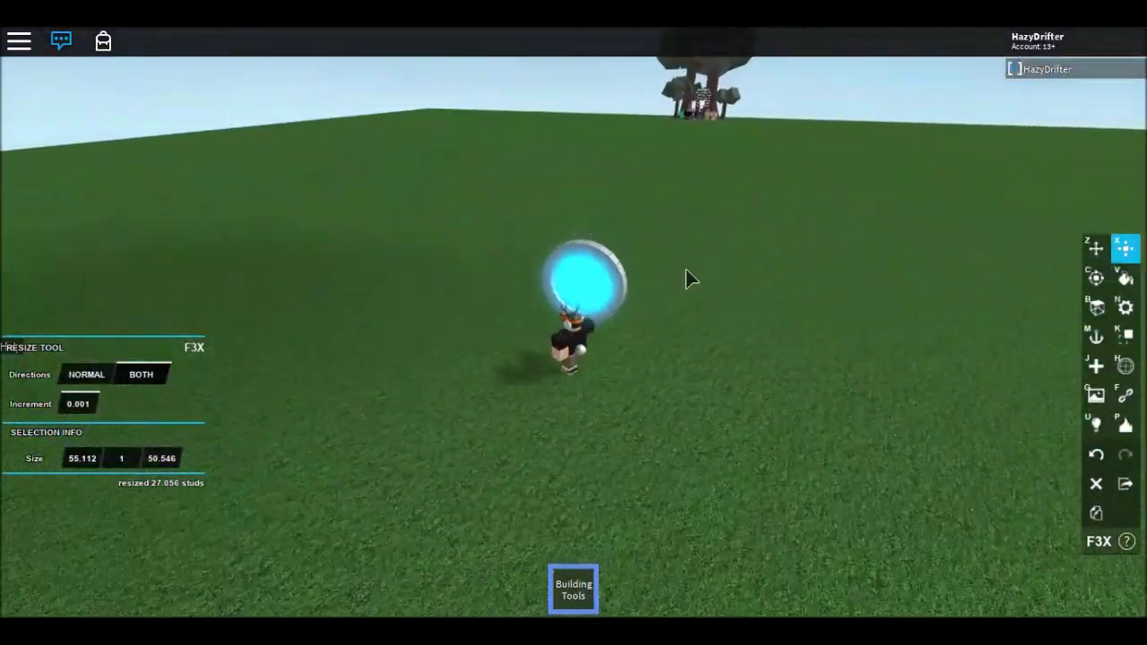
# Step: Set the resize increment to 1, then return to the Move tool's increment field
pyautogui.click(78, 404)
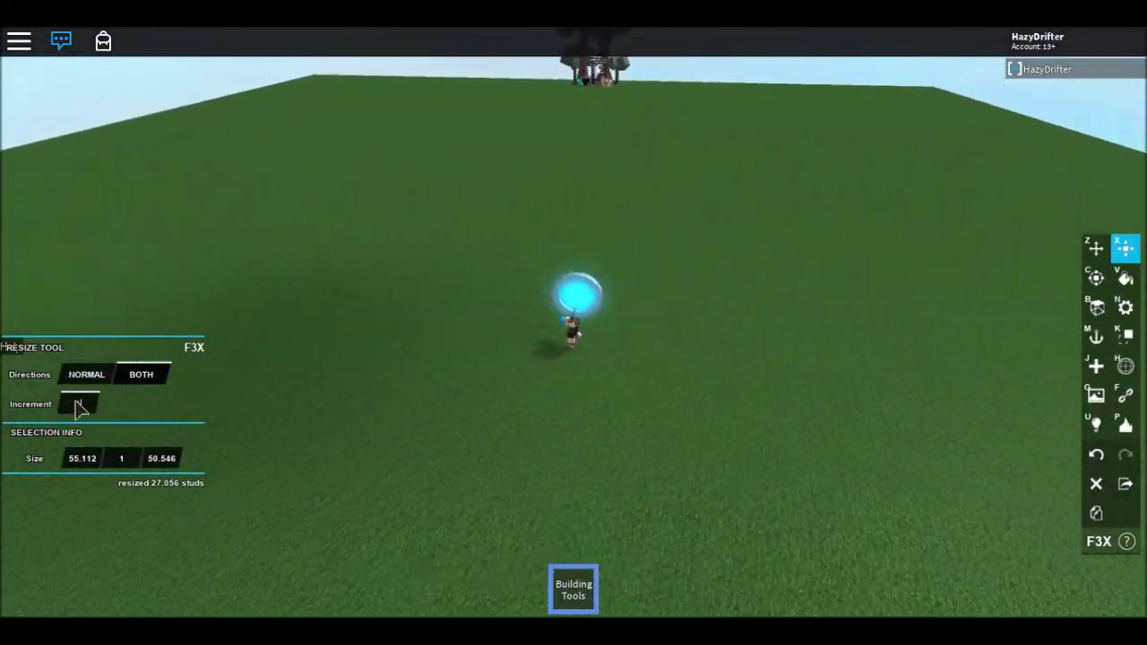
pyautogui.write('1')
pyautogui.press('Return')
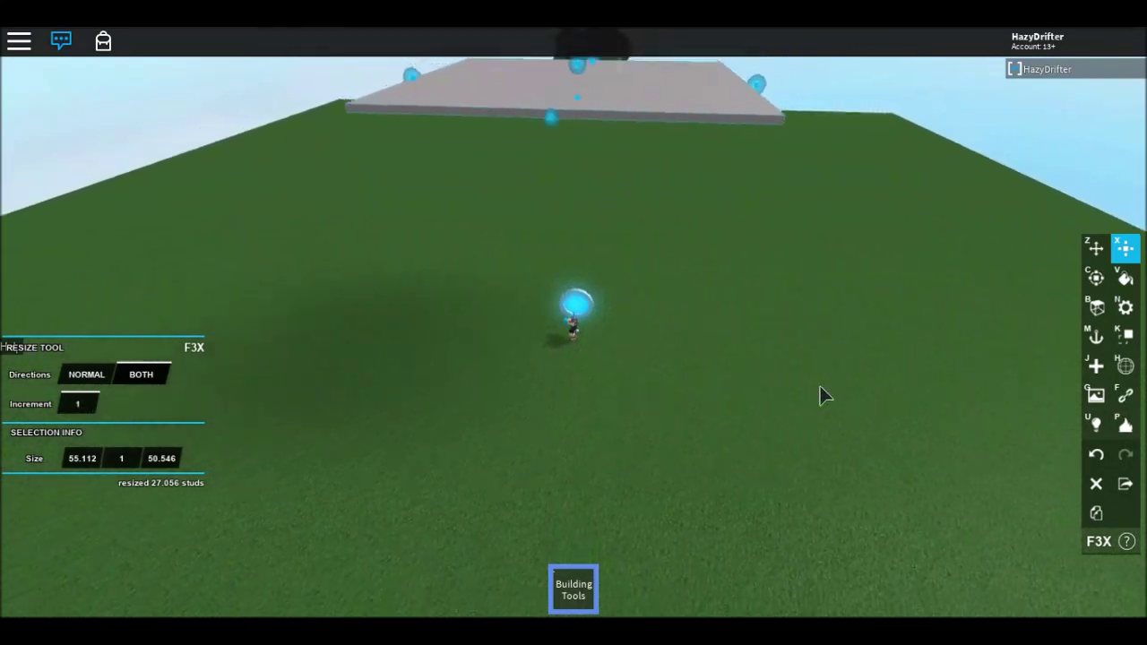
pyautogui.click(1096, 248)
pyautogui.click(78, 404)
pyautogui.scroll(5, 706, 391)
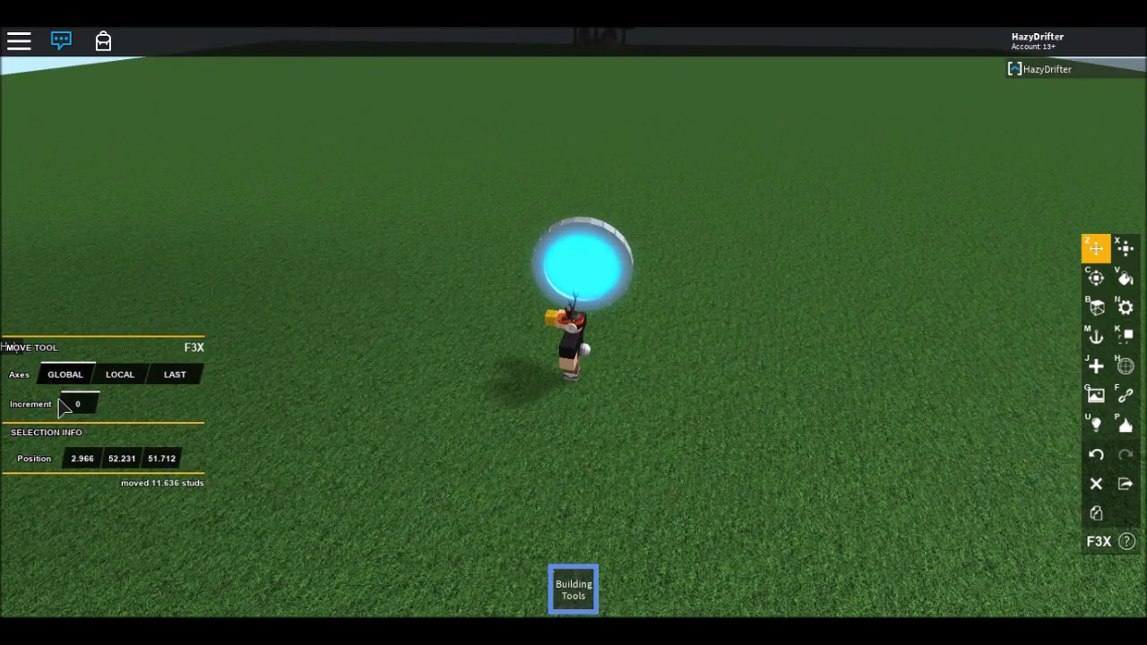
pyautogui.press('d')
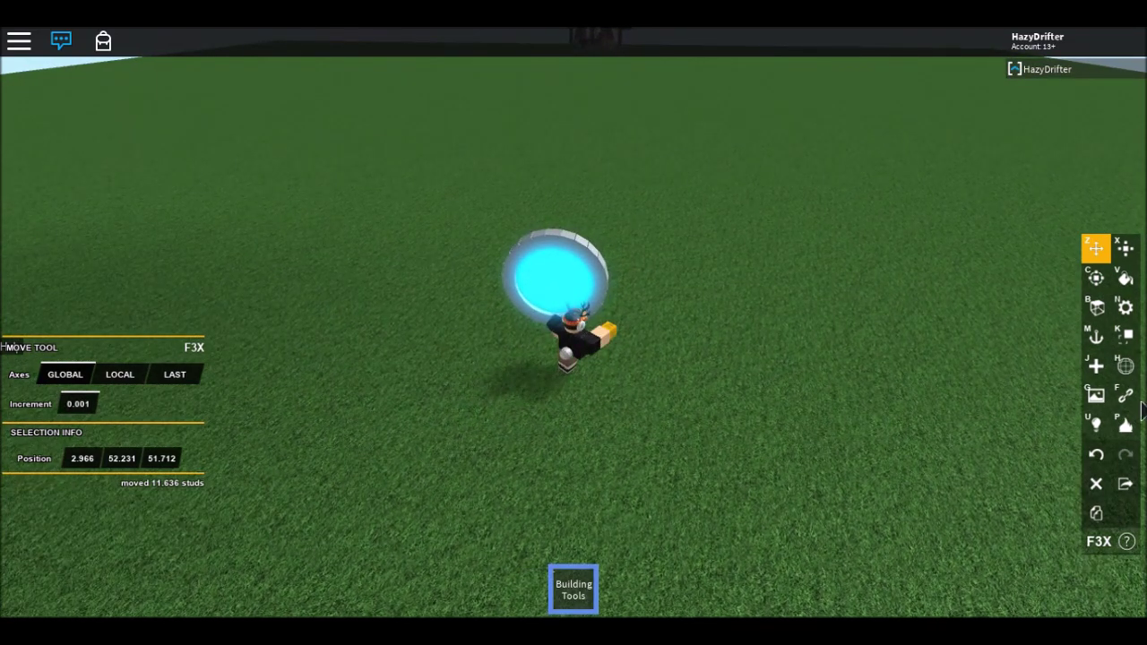
# Step: Create a SEAT part at the portal's glowing face
pyautogui.click(1101, 364)
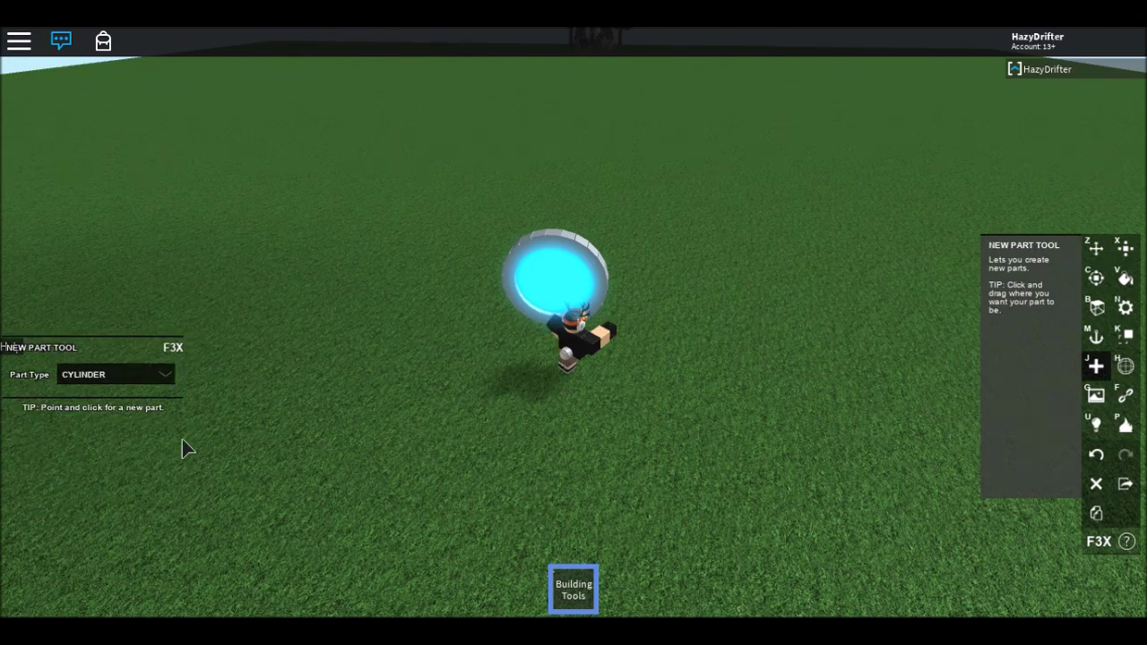
pyautogui.click(137, 378)
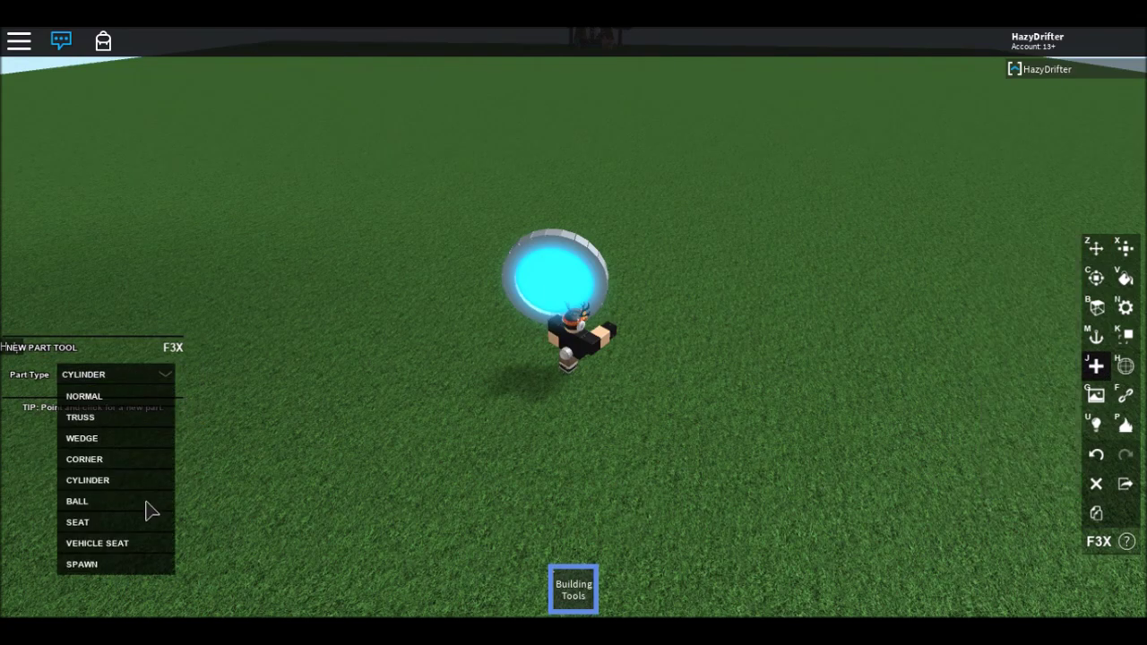
pyautogui.click(121, 523)
pyautogui.scroll(10, 622, 358)
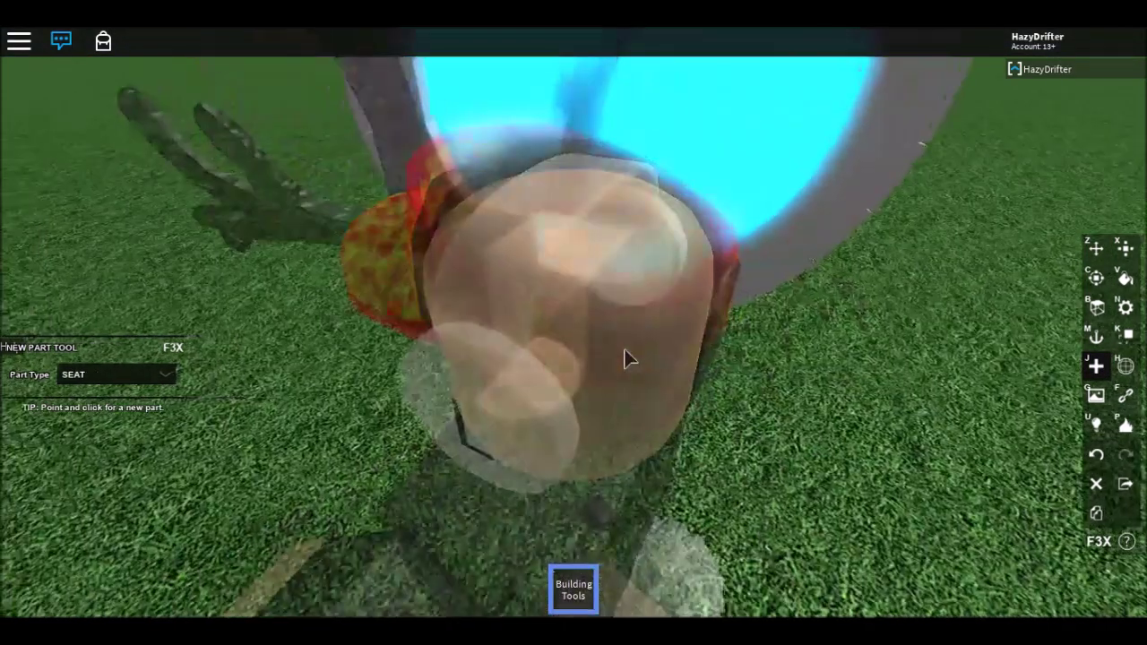
pyautogui.click(574, 327)
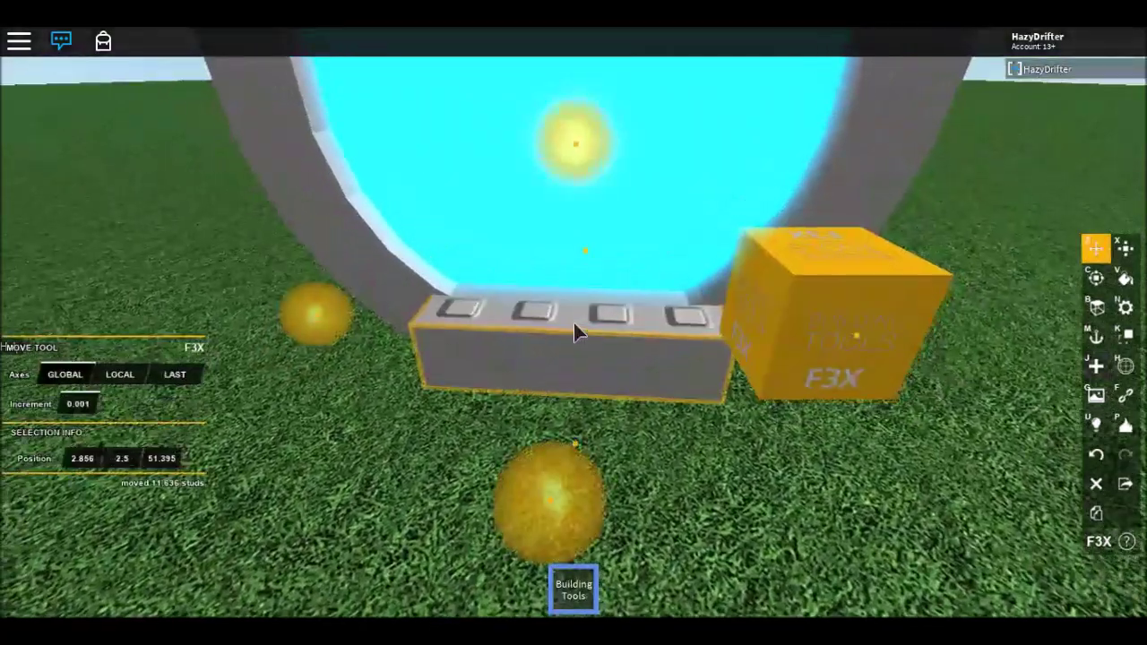
# Step: Nudge the seat into line with the portal at position 2.856, 2.5, 51.499
pyautogui.scroll(-10, 574, 329)
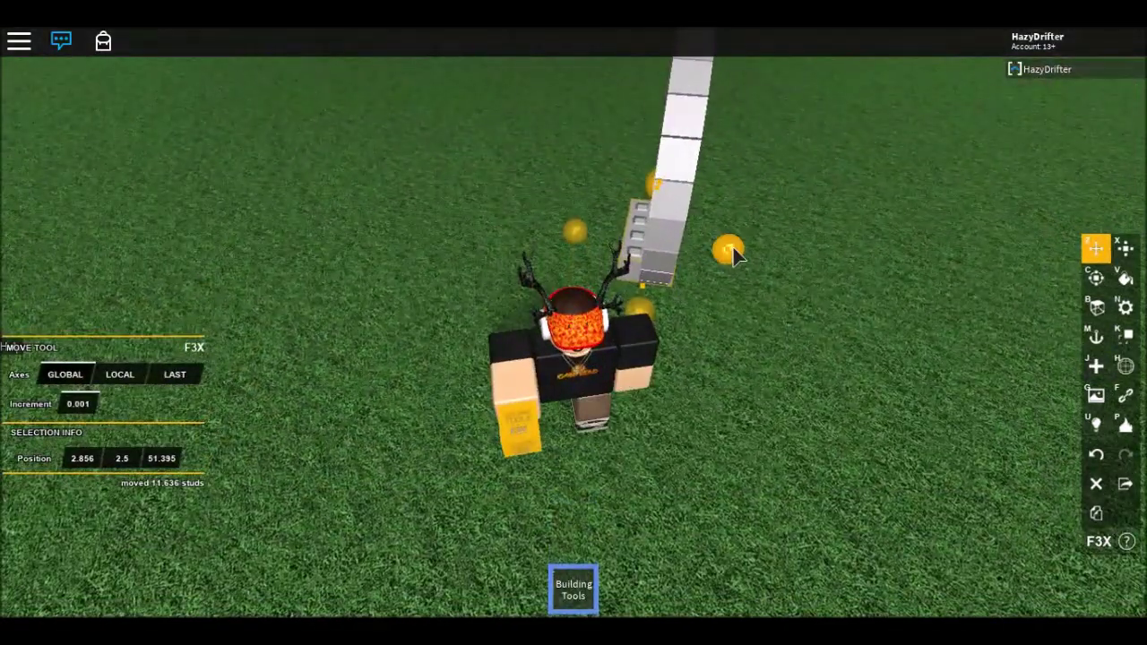
pyautogui.moveTo(733, 255); pyautogui.dragTo(699, 260)
pyautogui.scroll(5, 673, 251)
pyautogui.scroll(-5, 668, 251)
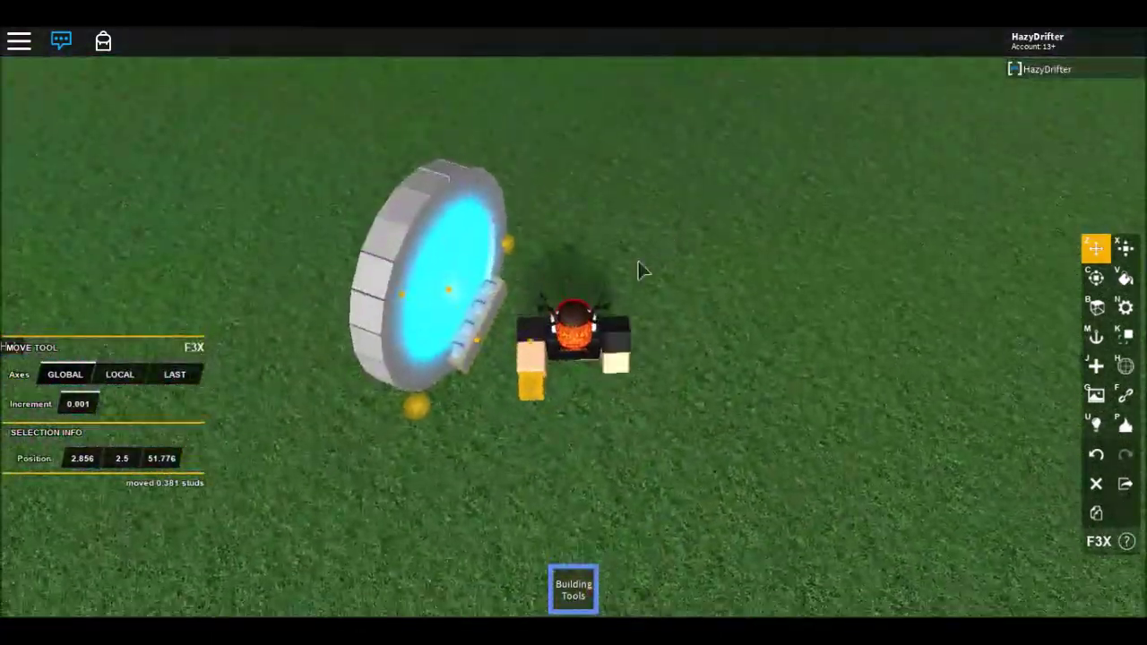
pyautogui.moveTo(515, 293); pyautogui.dragTo(604, 248)
# Step: Resize the seat upward into a 4x105x2 pillar reaching the platform
pyautogui.press('x')
pyautogui.scroll(-4, 607, 246)
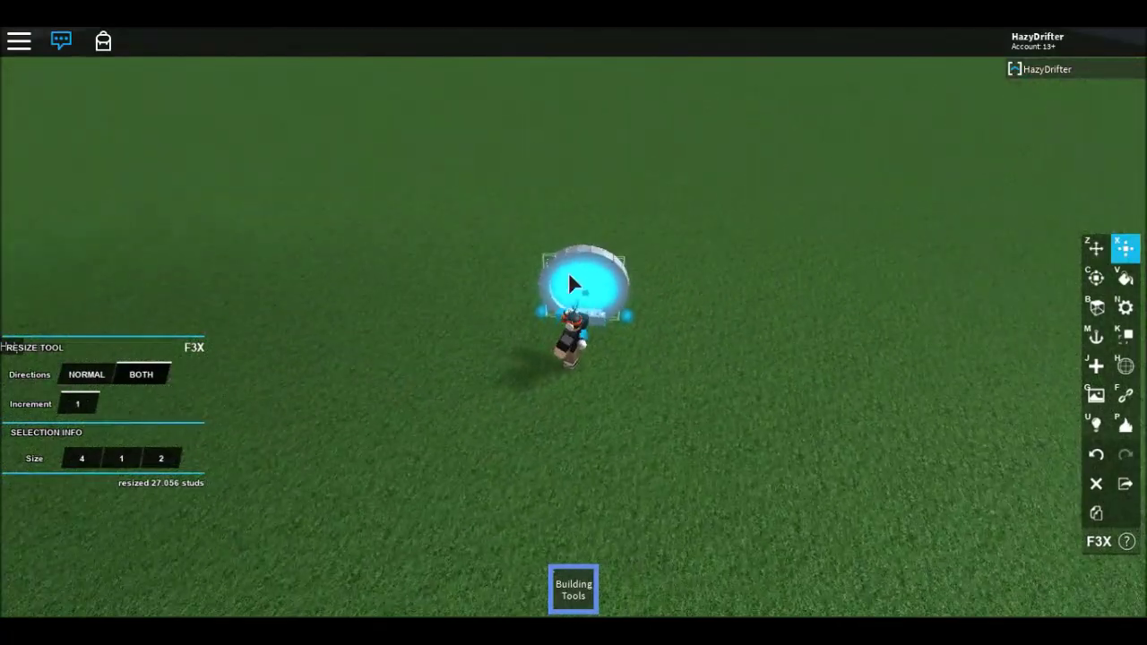
pyautogui.moveTo(595, 297); pyautogui.dragTo(622, 179)
pyautogui.scroll(-3, 629, 201)
pyautogui.scroll(-3, 630, 201)
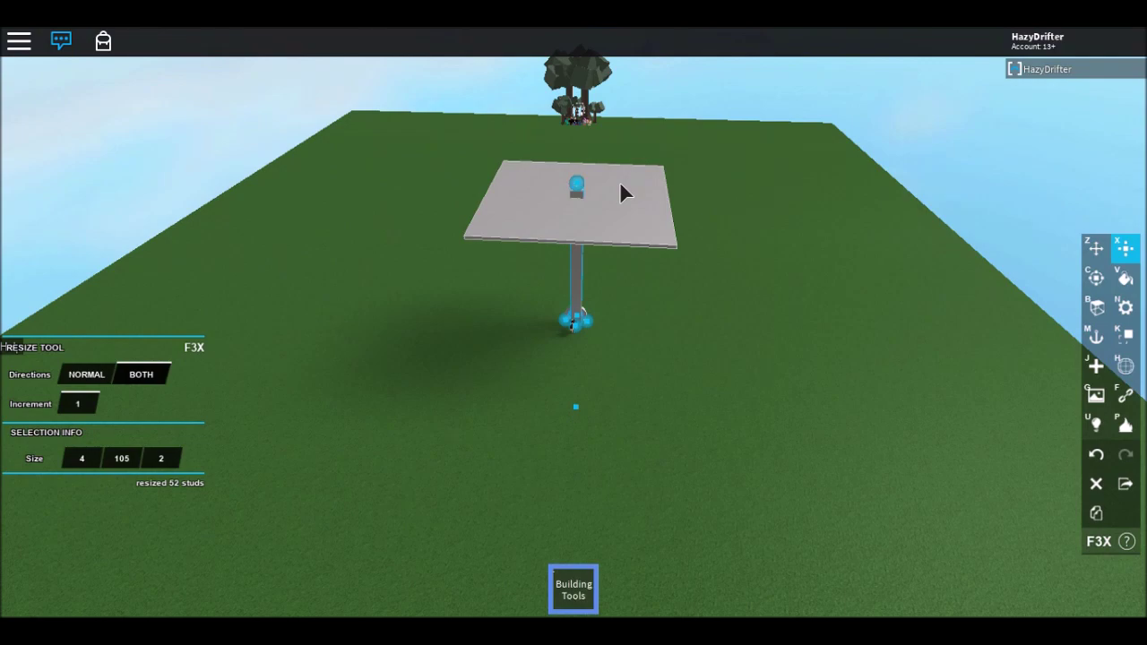
pyautogui.scroll(6, 620, 185)
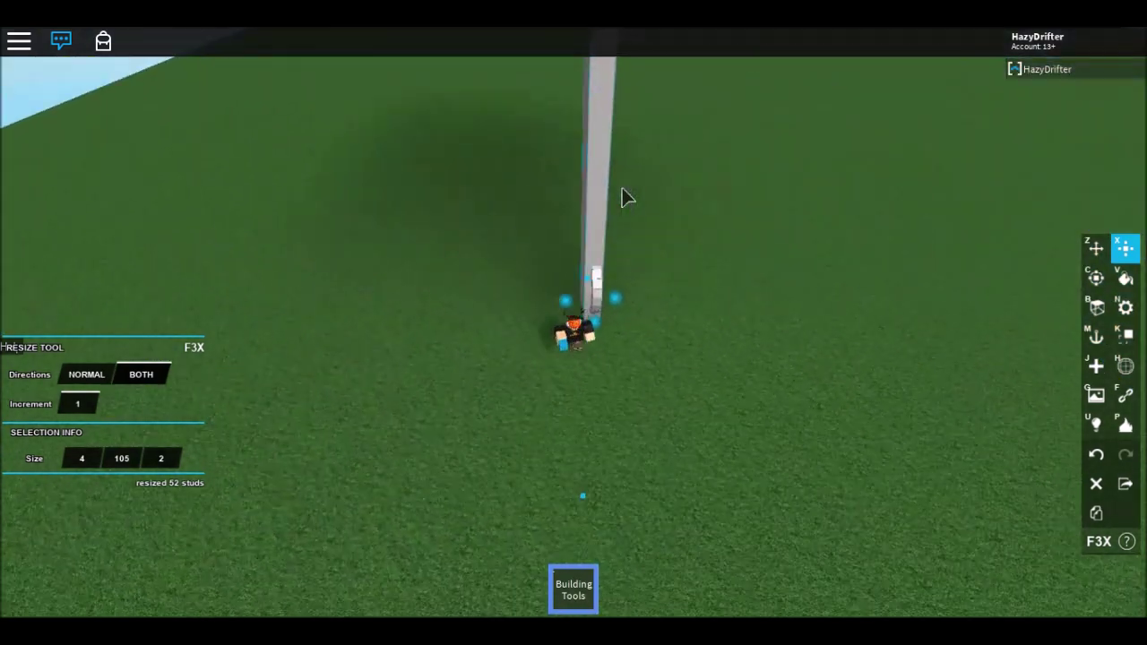
pyautogui.scroll(4, 624, 195)
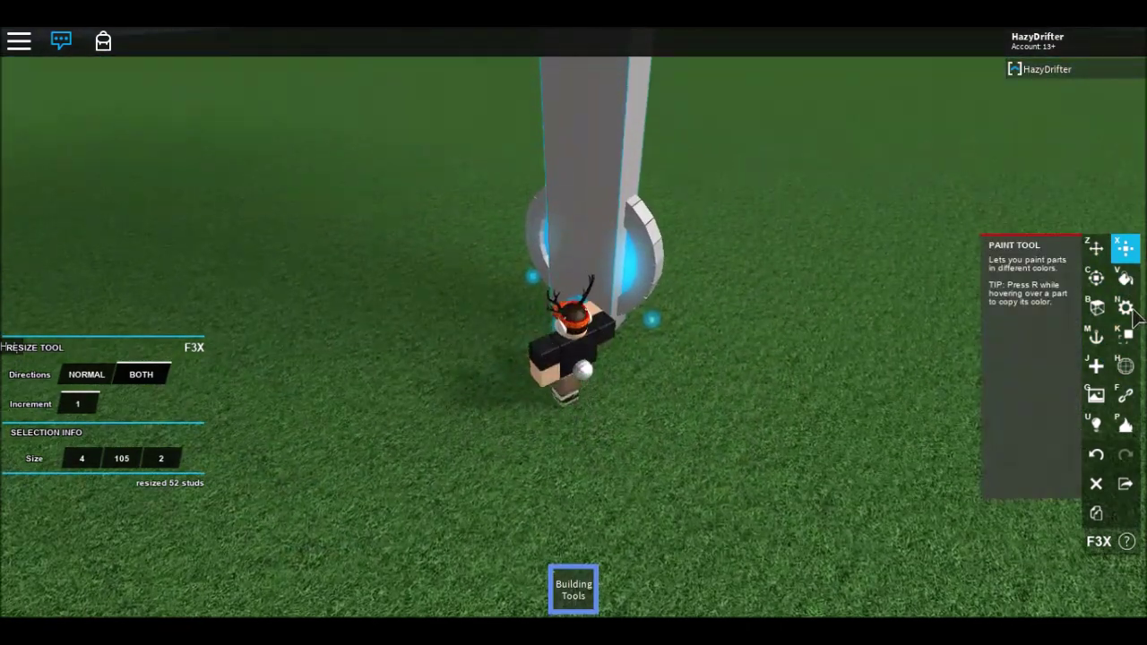
# Step: Set the pillar's transparency to 1 so it becomes invisible
pyautogui.click(1126, 308)
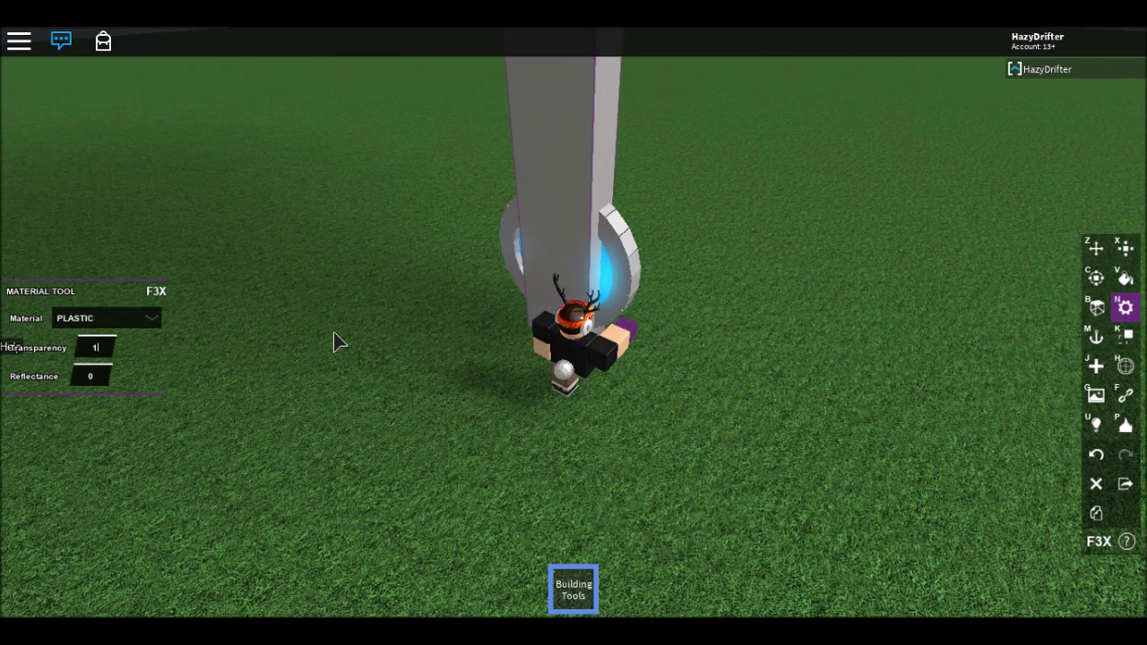
pyautogui.write('1')
pyautogui.press('Return')
# Step: Put away the building tools and walk the avatar into the portal to teleport
pyautogui.press('1')
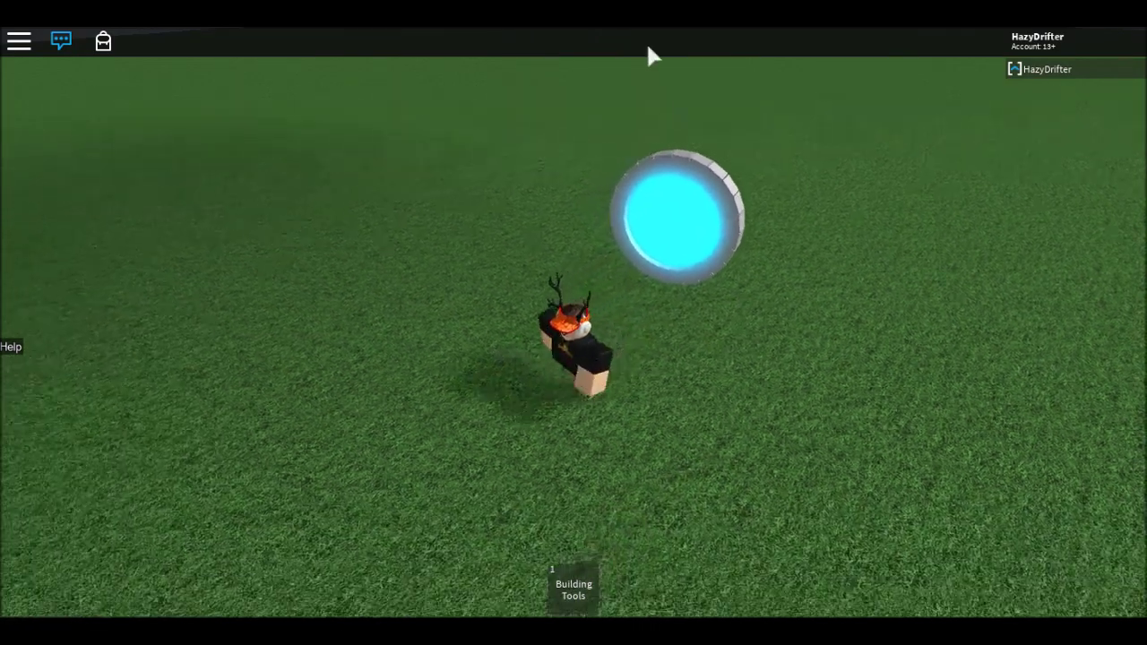
pyautogui.scroll(-10, 708, 107)
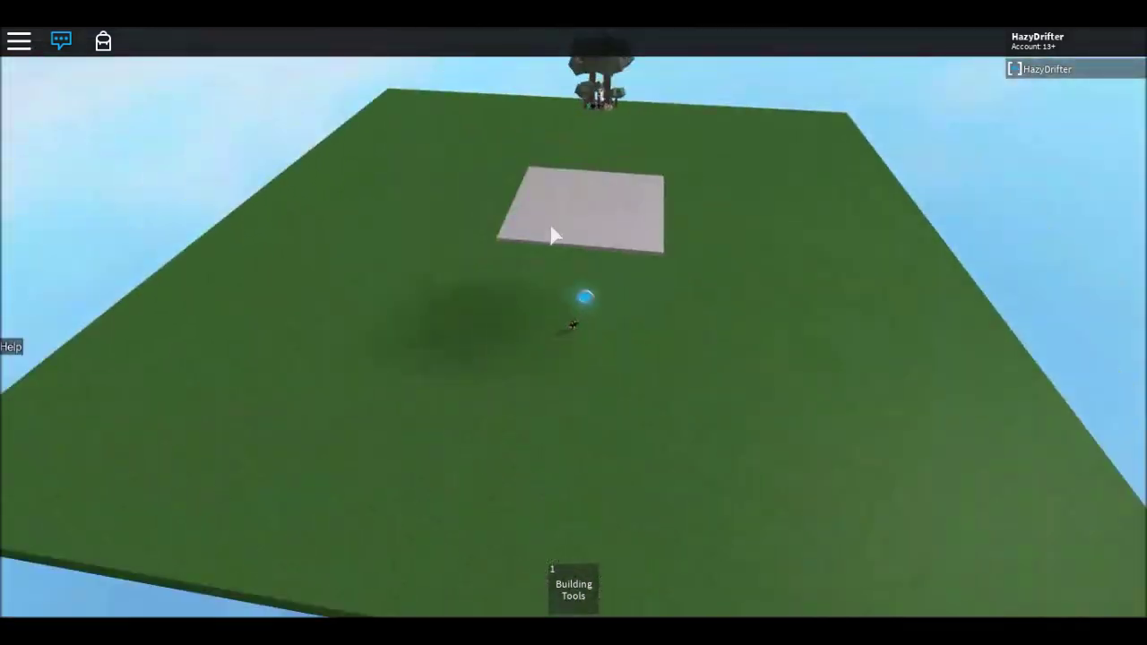
pyautogui.scroll(10, 538, 190)
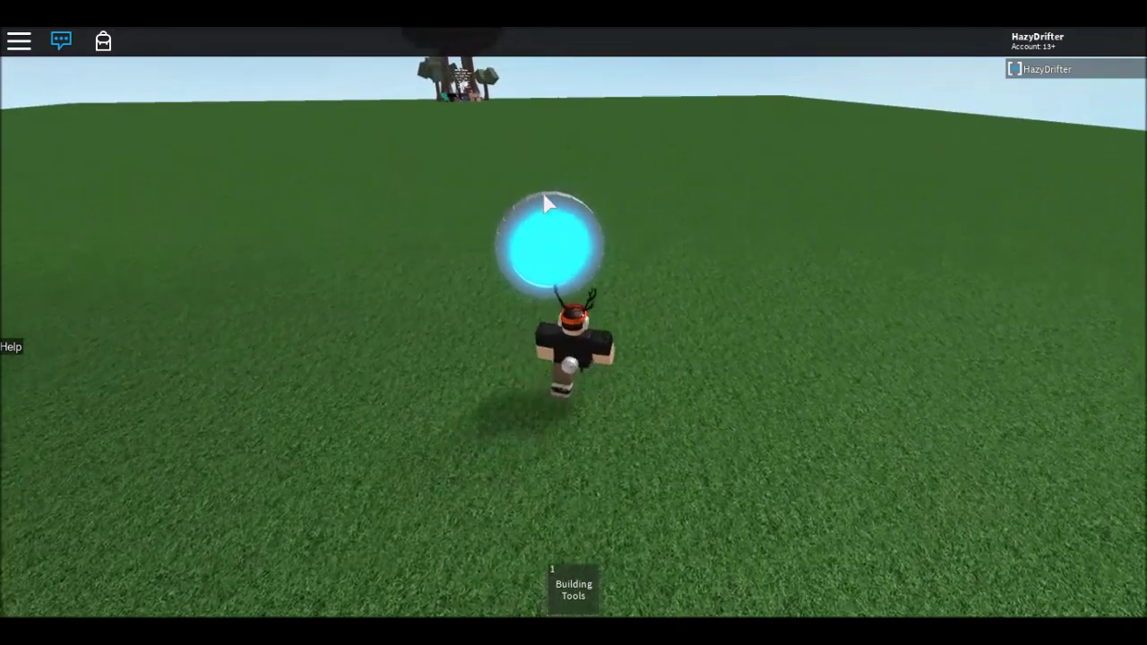
pyautogui.rightClick(651, 199)
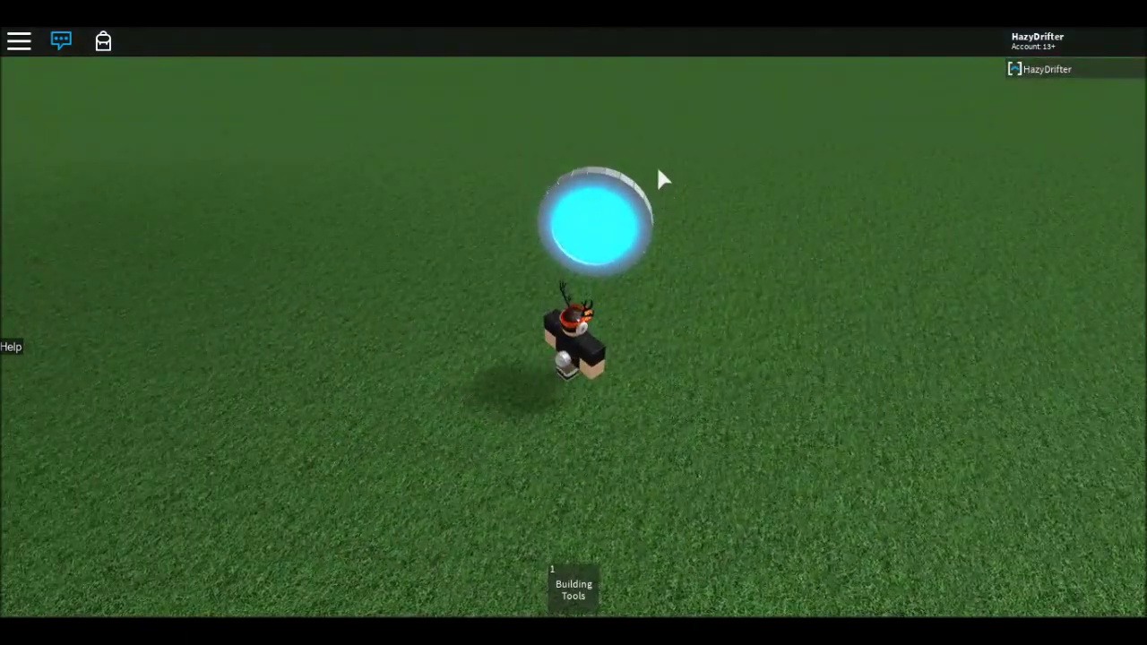
pyautogui.press('w')
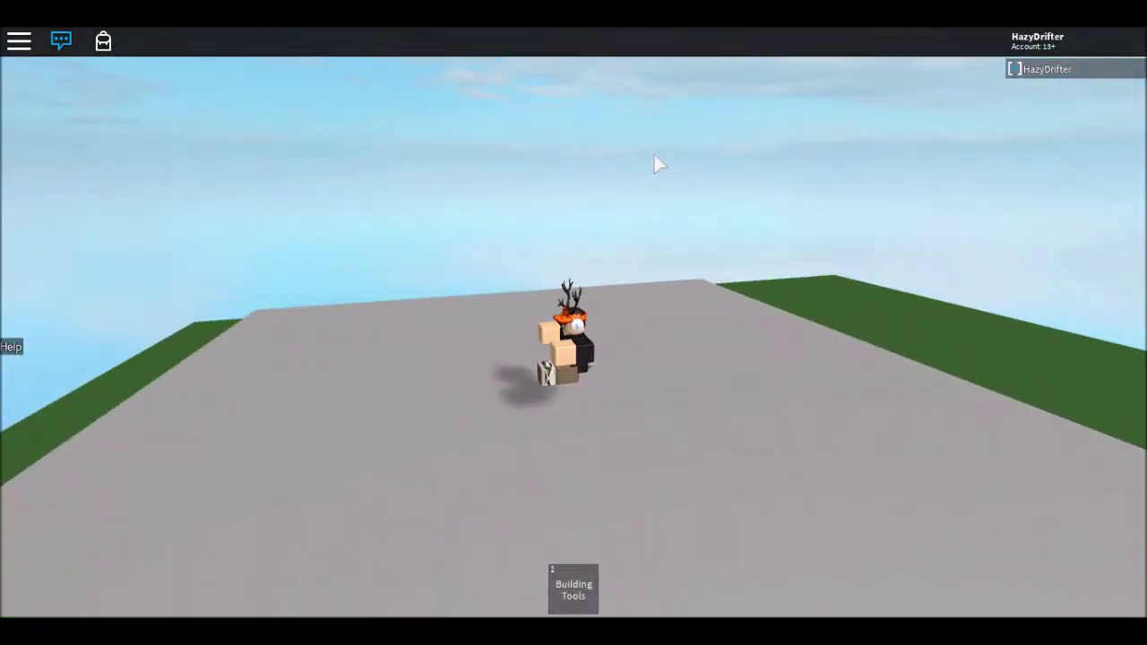
# Step: Orbit the view over the grey baseplate, then re-equip Building Tools
pyautogui.rightClick(654, 161)
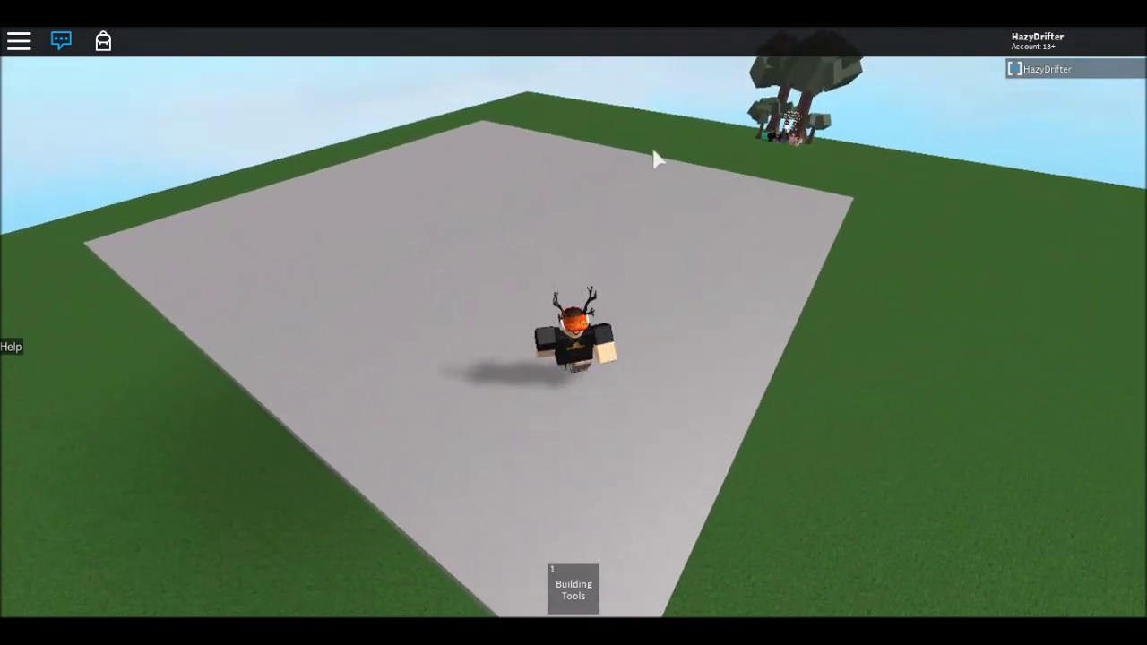
pyautogui.rightClick(654, 158)
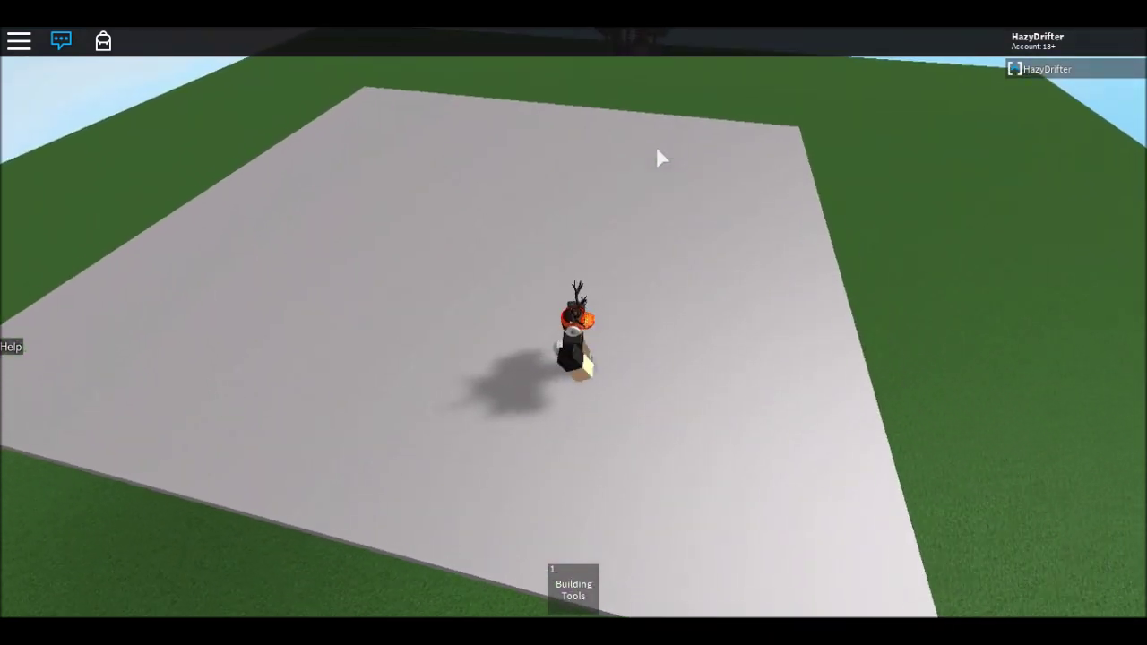
pyautogui.rightClick(657, 151)
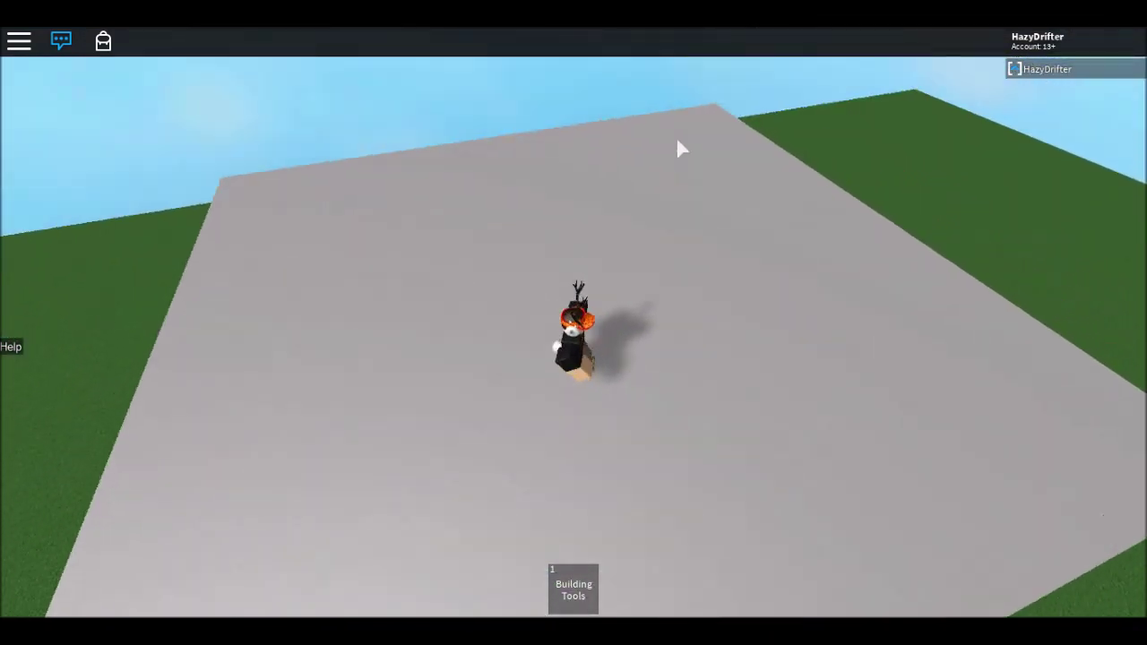
pyautogui.rightClick(679, 148)
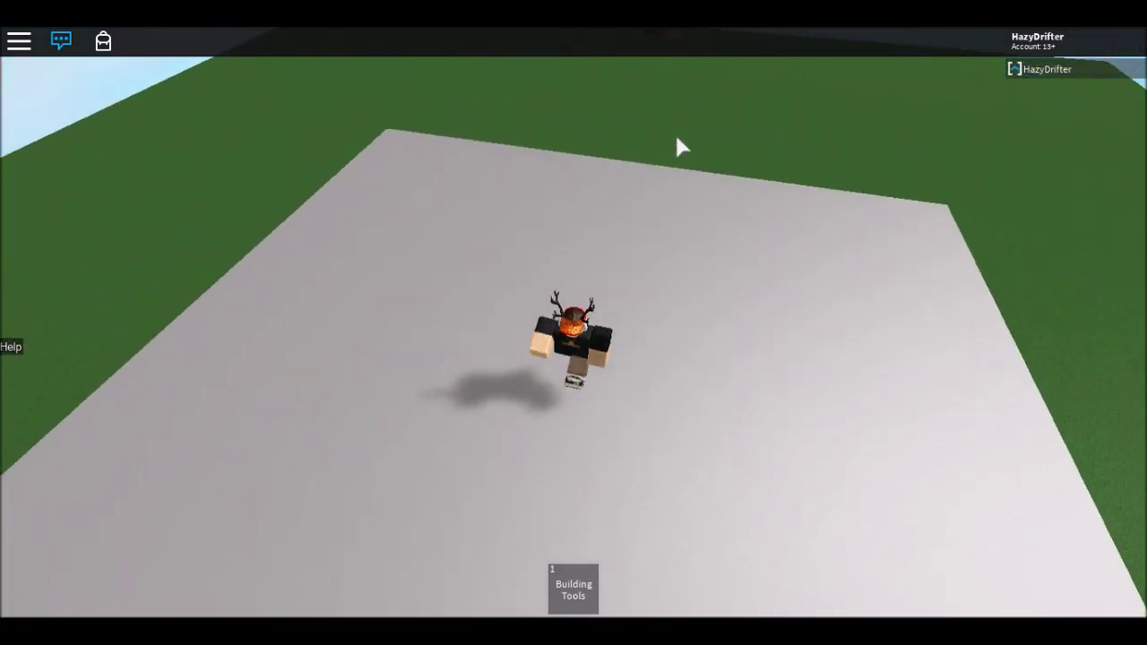
pyautogui.rightClick(679, 148)
pyautogui.press('1')
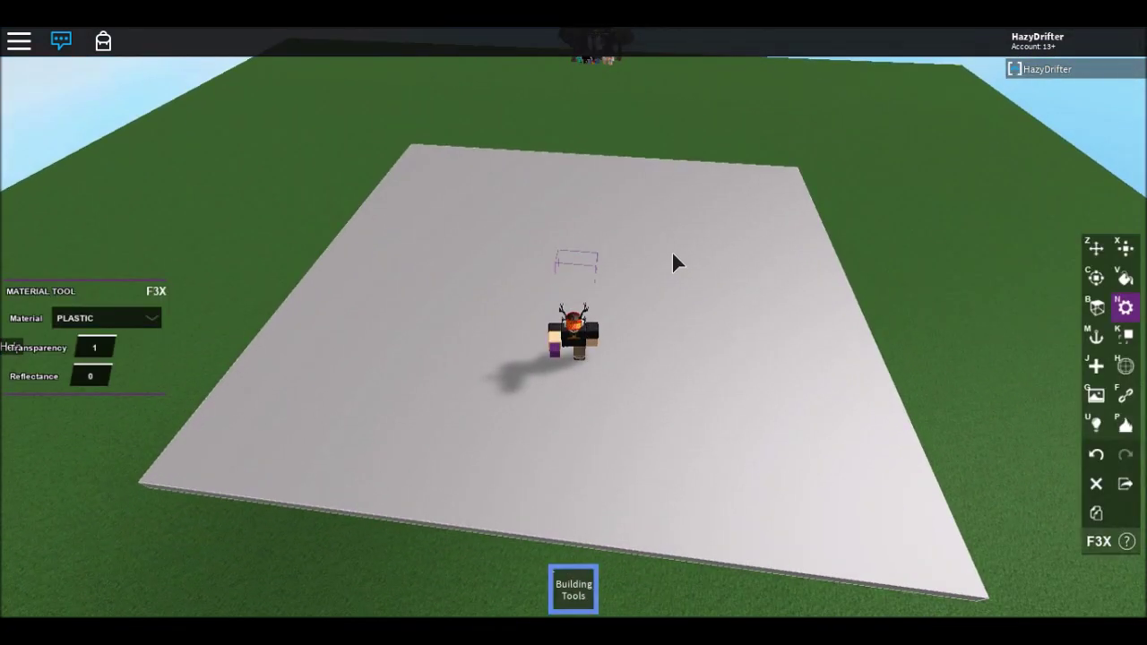
# Step: Paint the baseplate Parsley green after briefly trying Camo green
pyautogui.click(1127, 280)
pyautogui.click(58, 377)
pyautogui.click(298, 371)
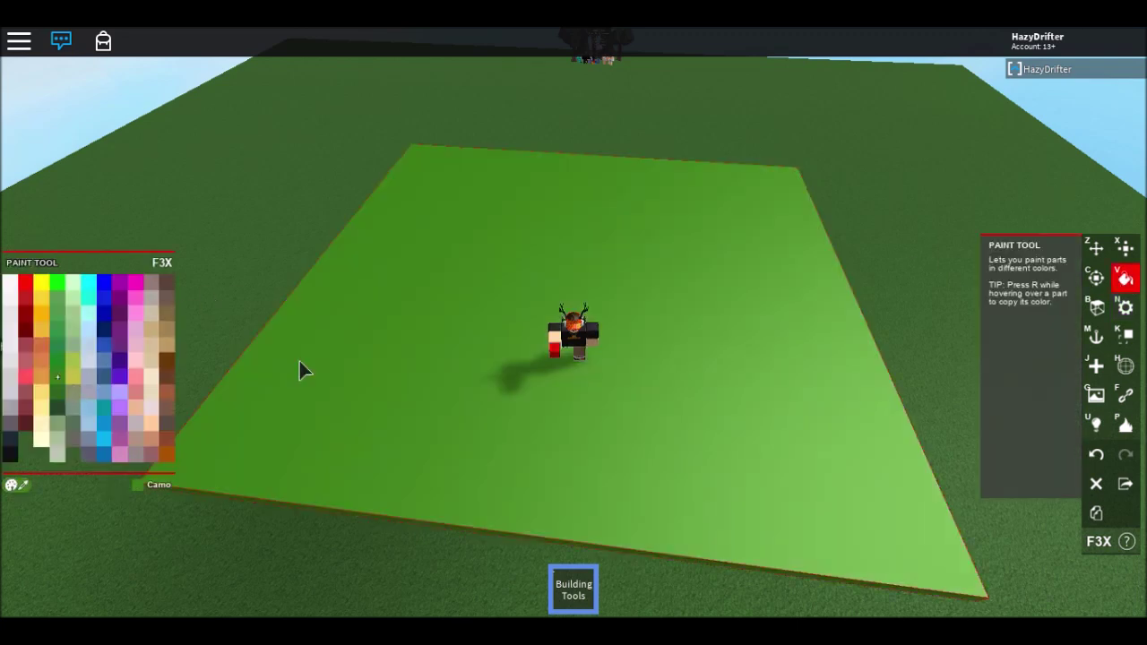
pyautogui.click(57, 393)
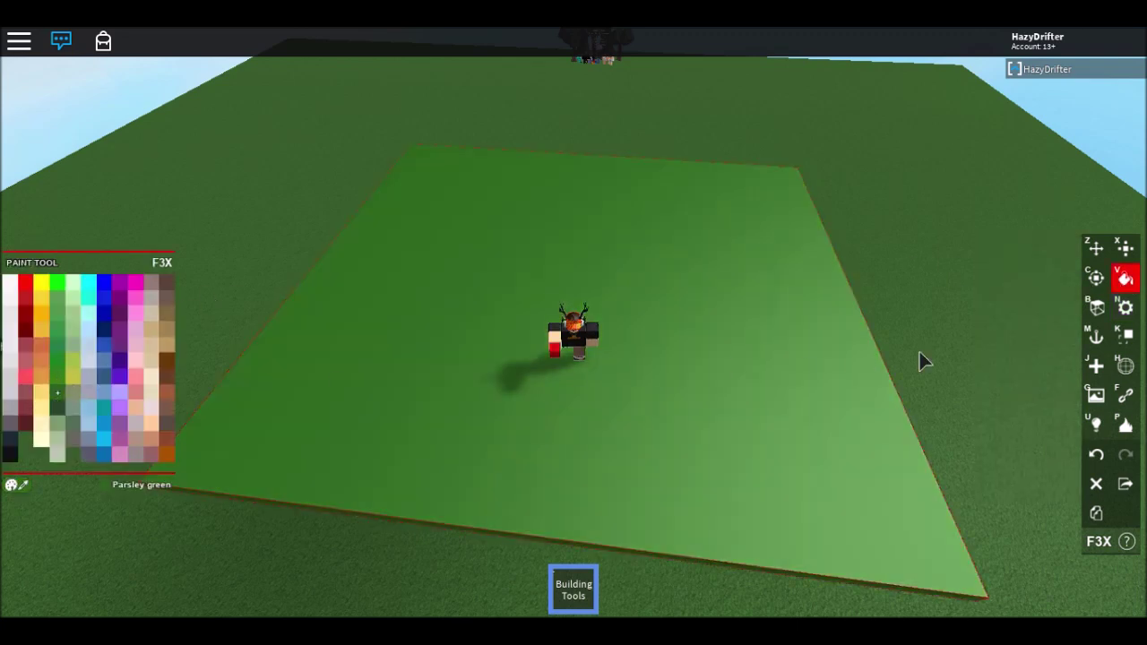
# Step: Give the baseplate the Grass material, then unequip the tools and run across it
pyautogui.click(1124, 309)
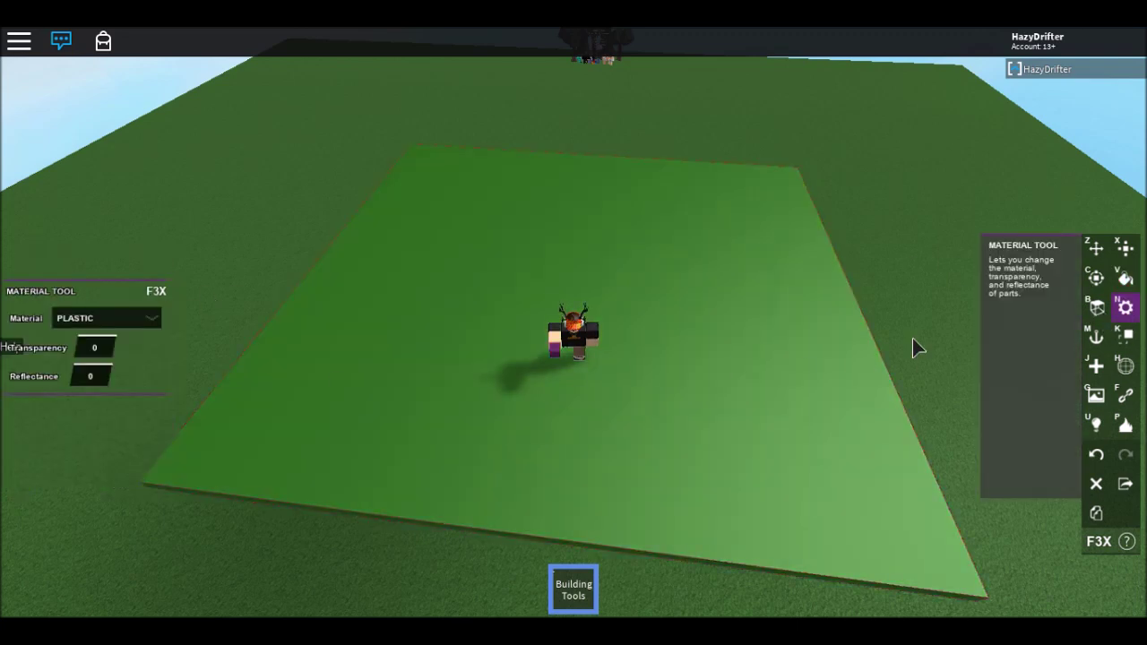
pyautogui.click(97, 320)
pyautogui.click(65, 571)
pyautogui.press('1')
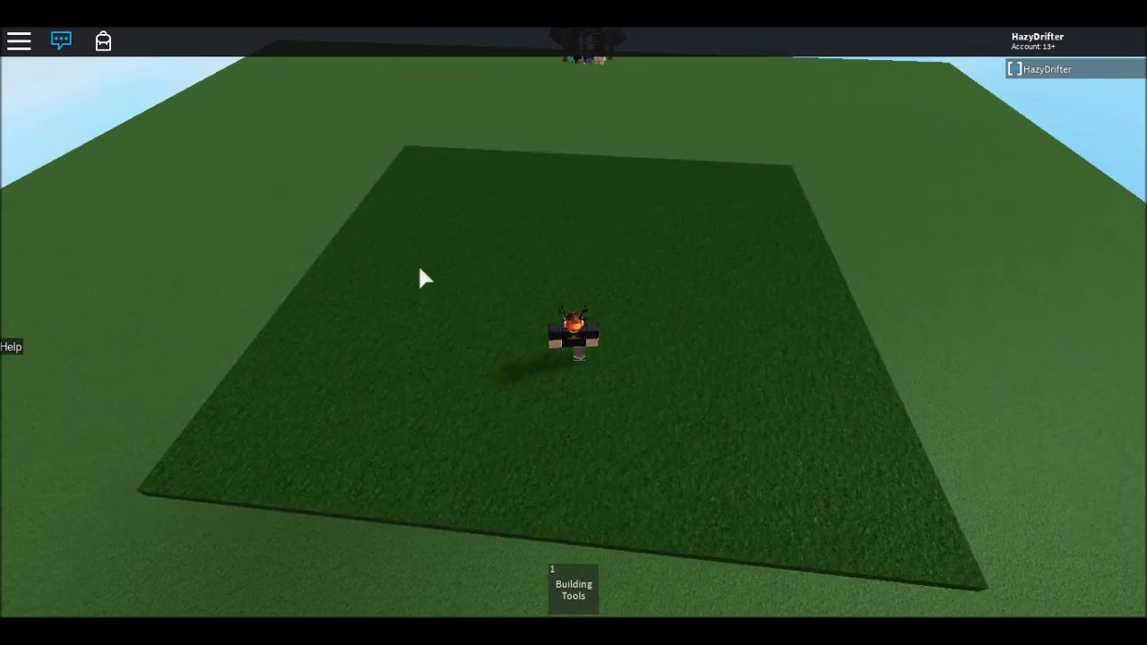
pyautogui.scroll(3, 418, 264)
pyautogui.press('s')
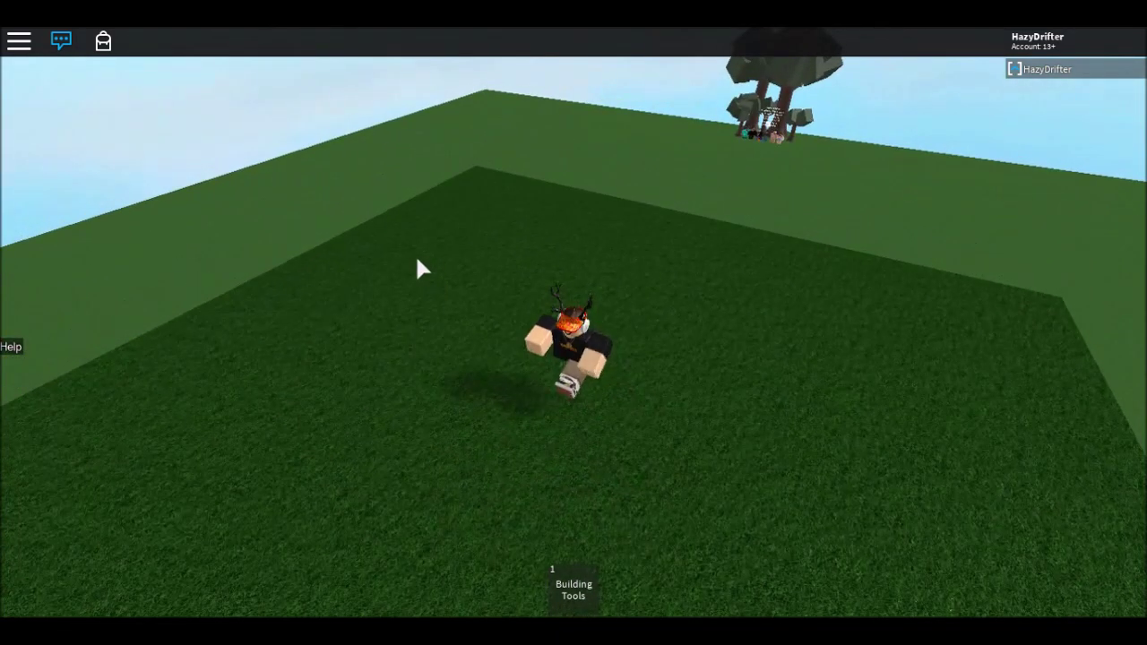
pyautogui.press('shift')
pyautogui.press('space')
pyautogui.scroll(-5, 593, 354)
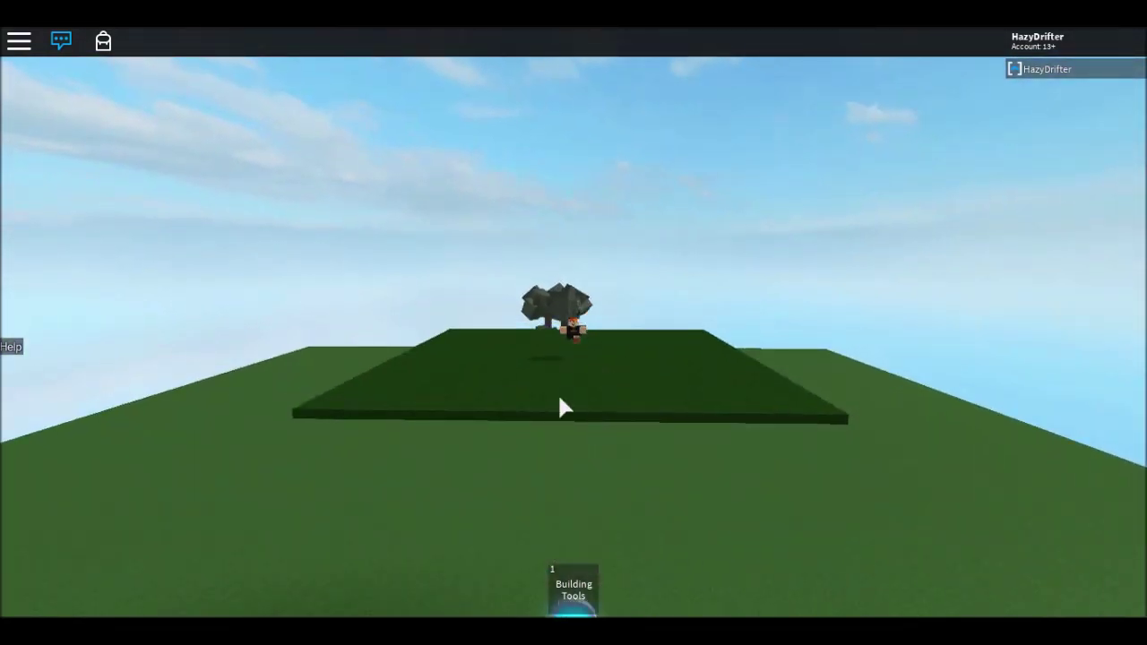
pyautogui.scroll(-3, 565, 394)
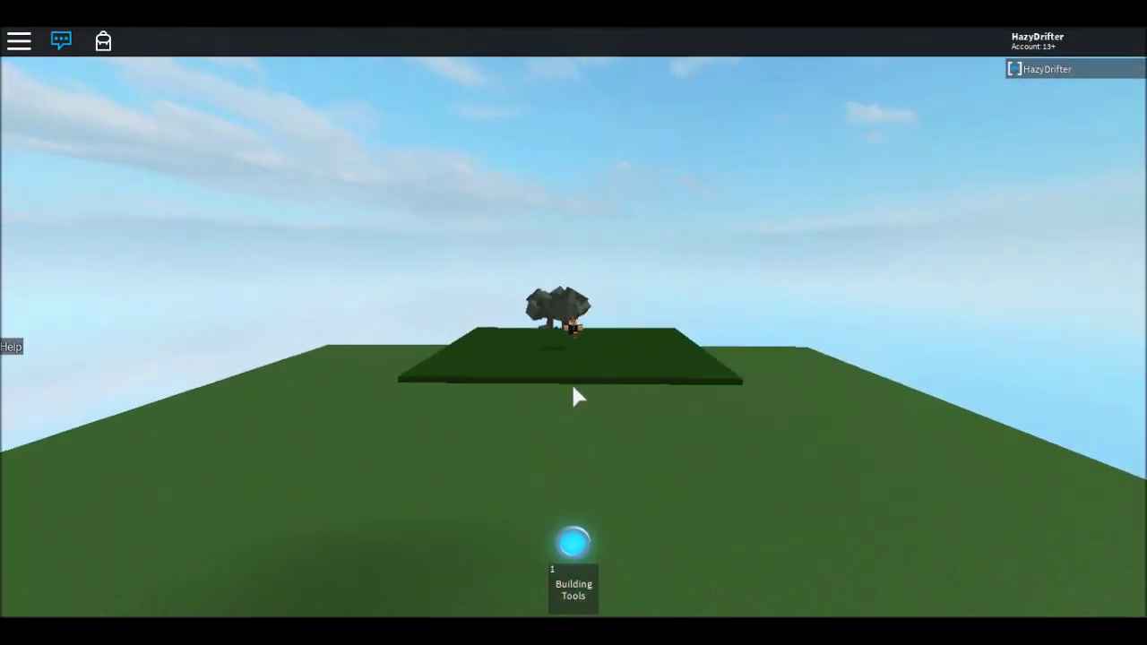
pyautogui.scroll(2, 590, 361)
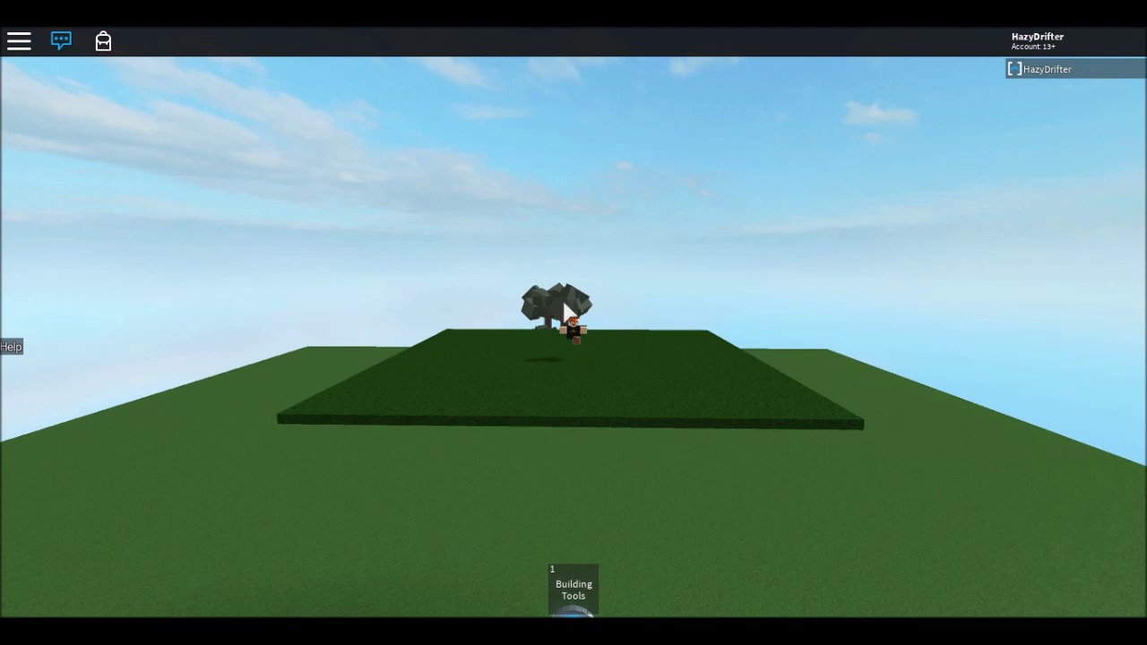
pyautogui.scroll(-1, 618, 332)
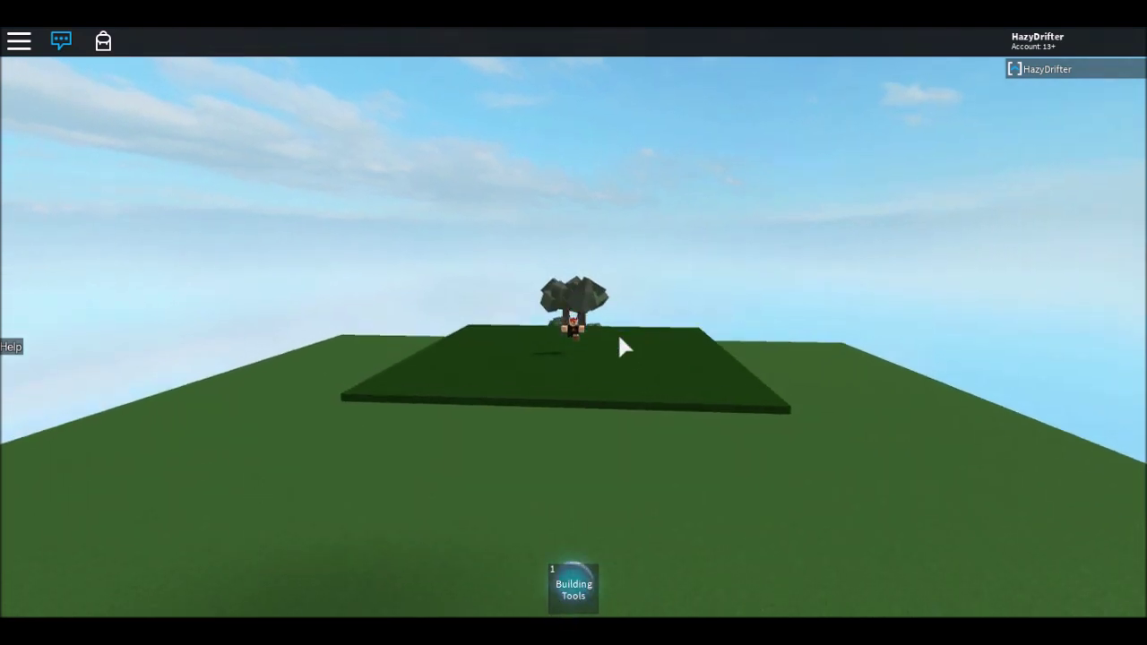
pyautogui.scroll(2, 617, 332)
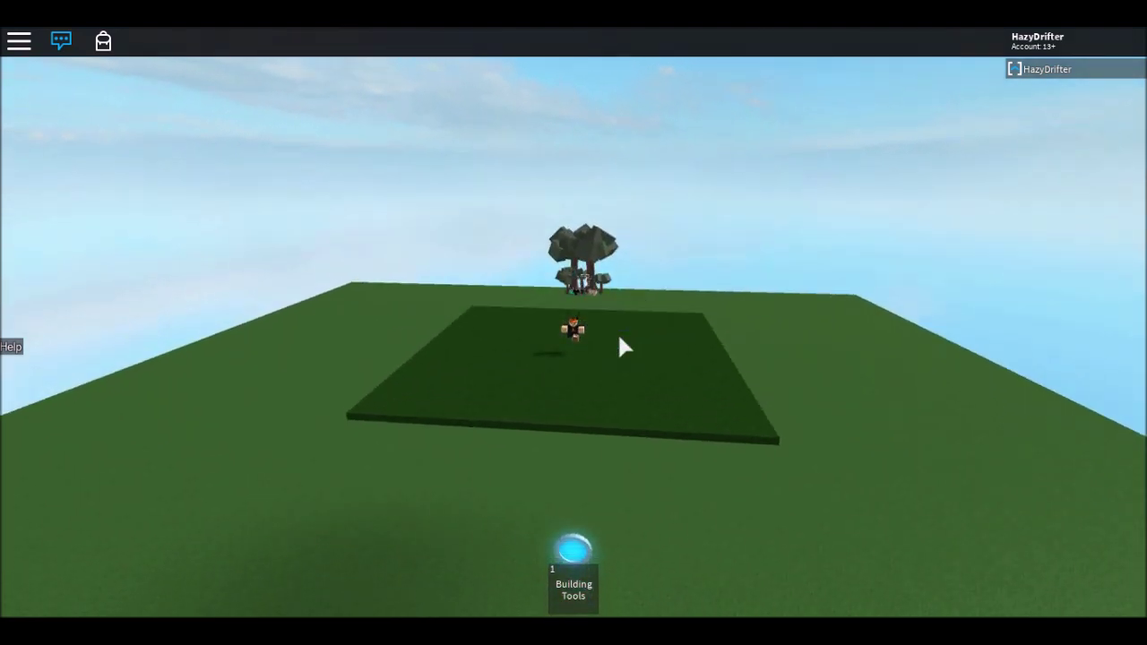
pyautogui.scroll(-2, 614, 323)
pyautogui.press('s')
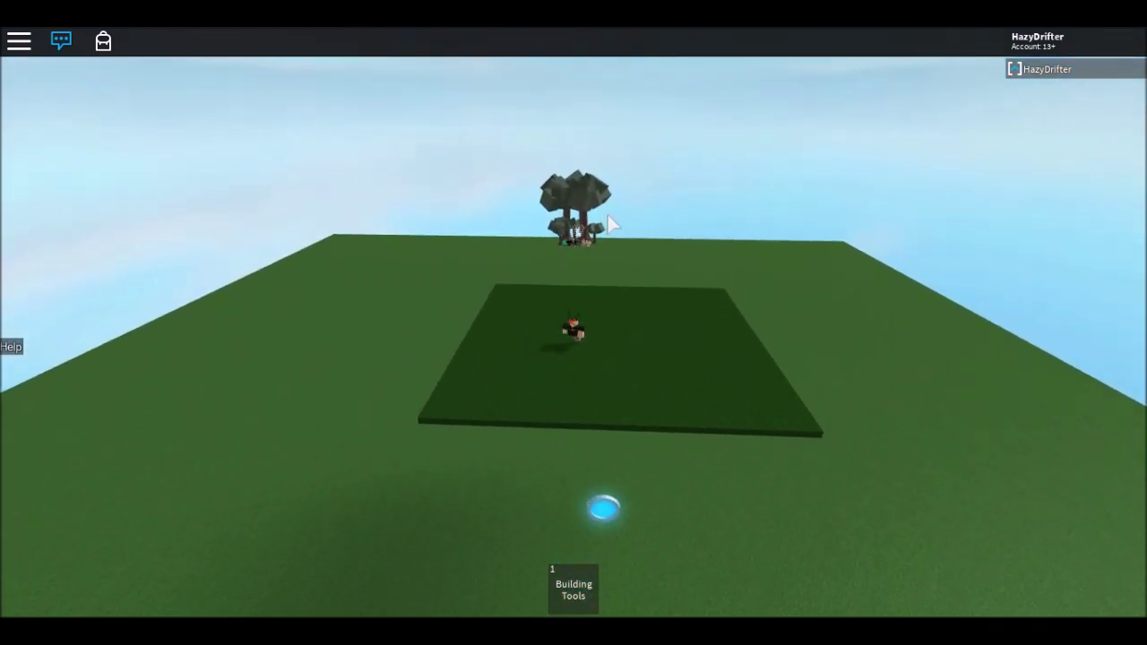
pyautogui.press('s')
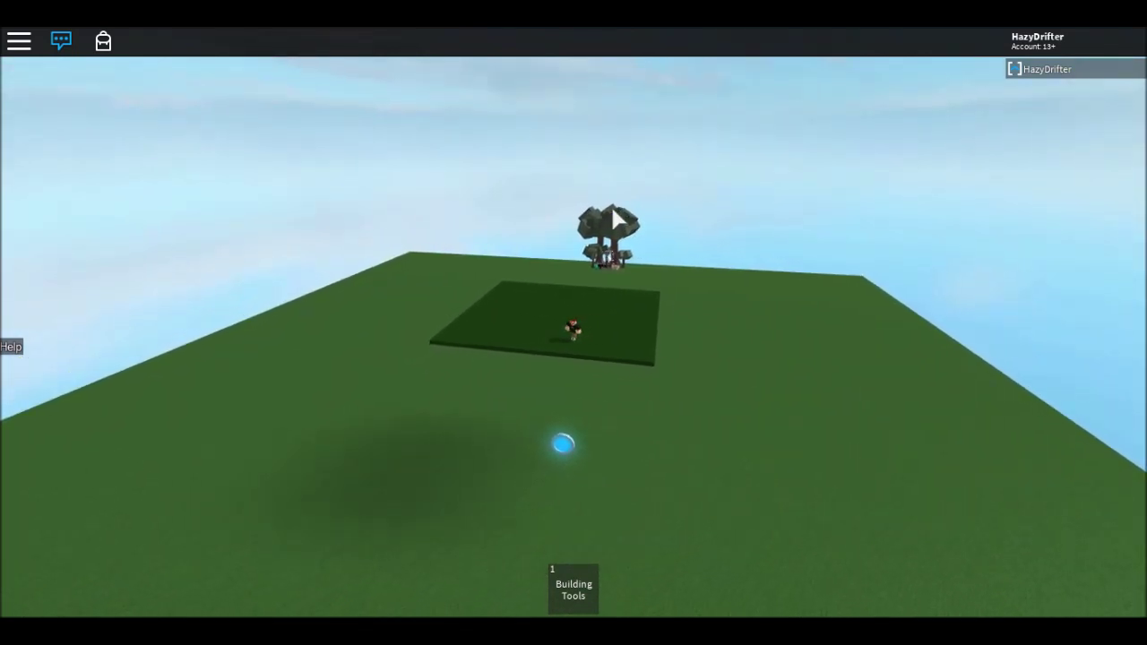
pyautogui.scroll(4, 614, 215)
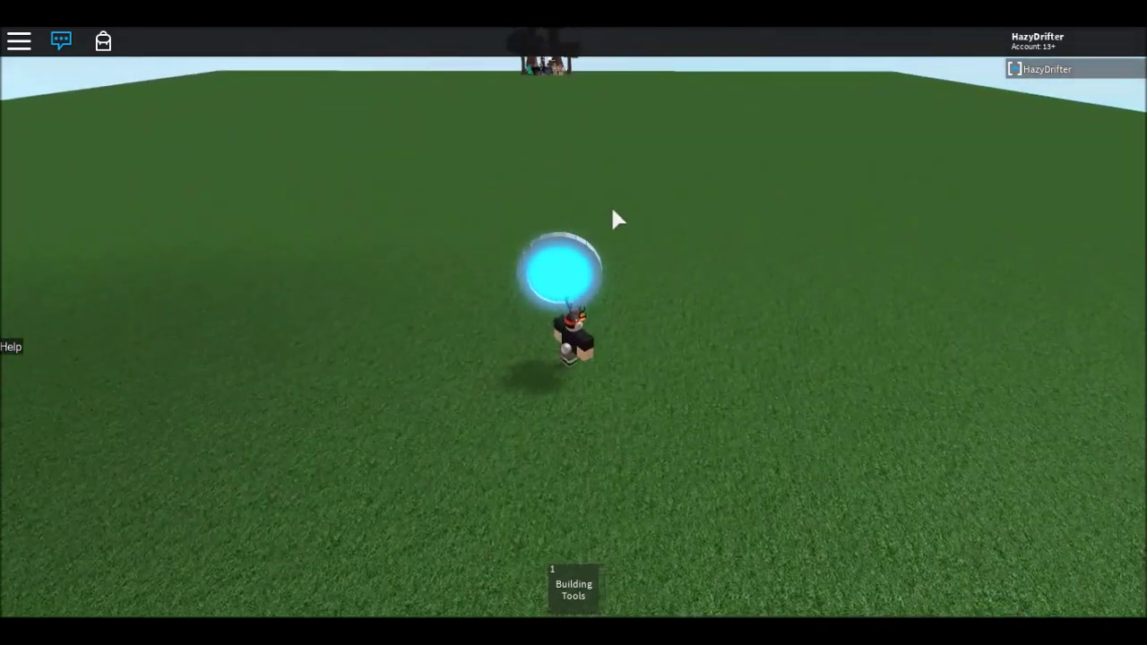
pyautogui.press('s')
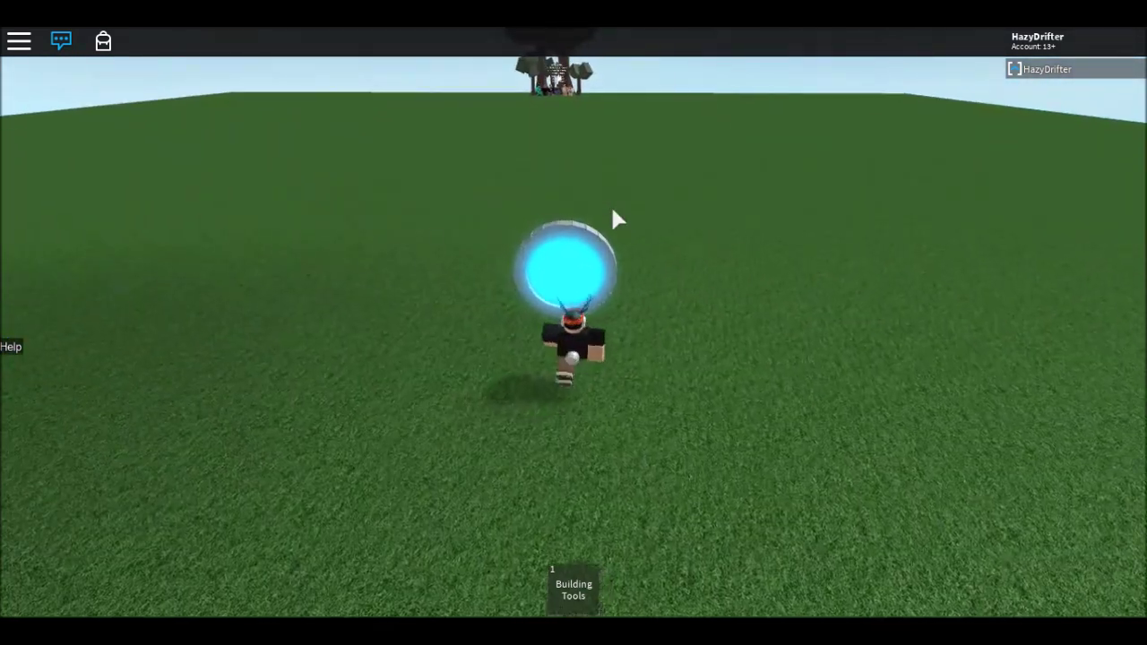
pyautogui.press('d')
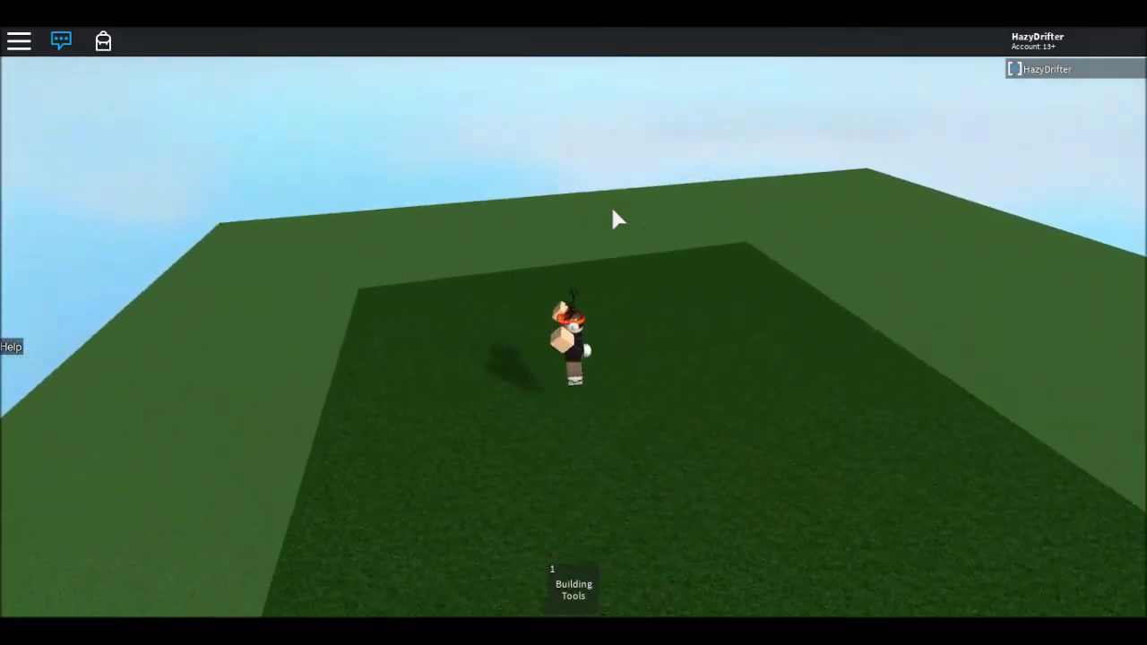
pyautogui.press('d')
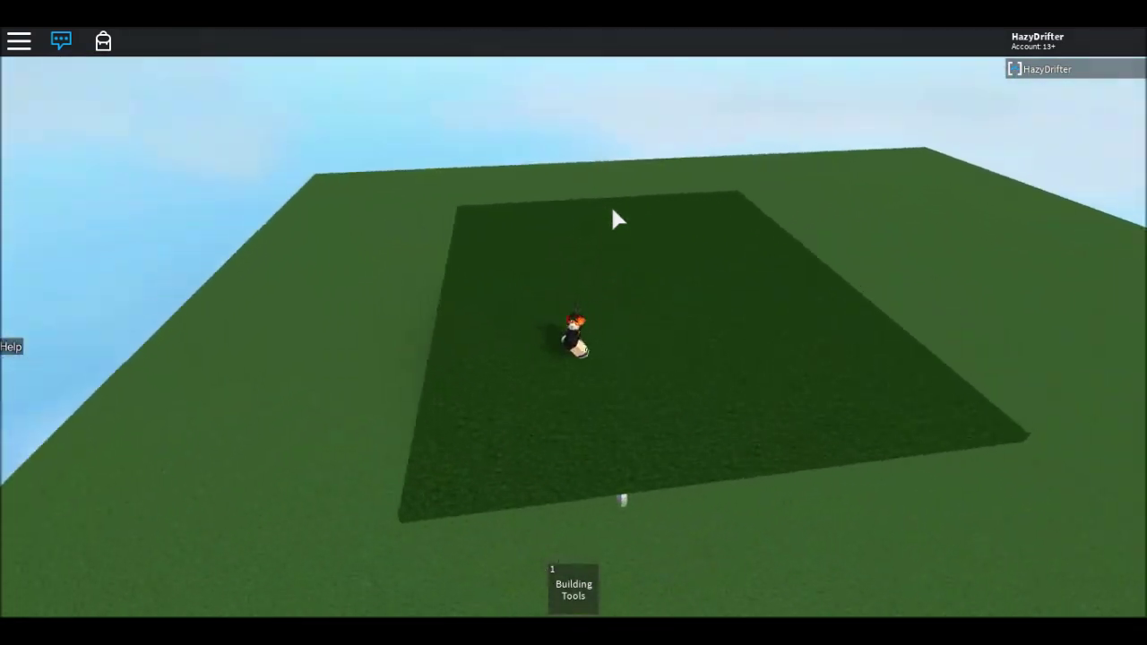
pyautogui.press('d')
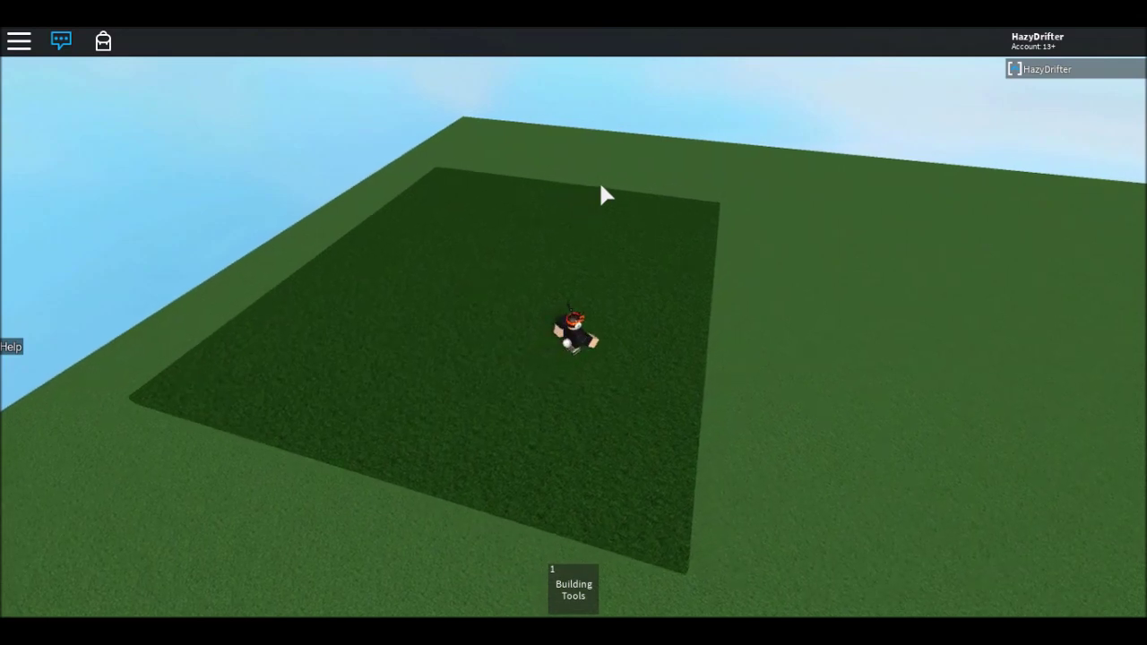
pyautogui.press('d')
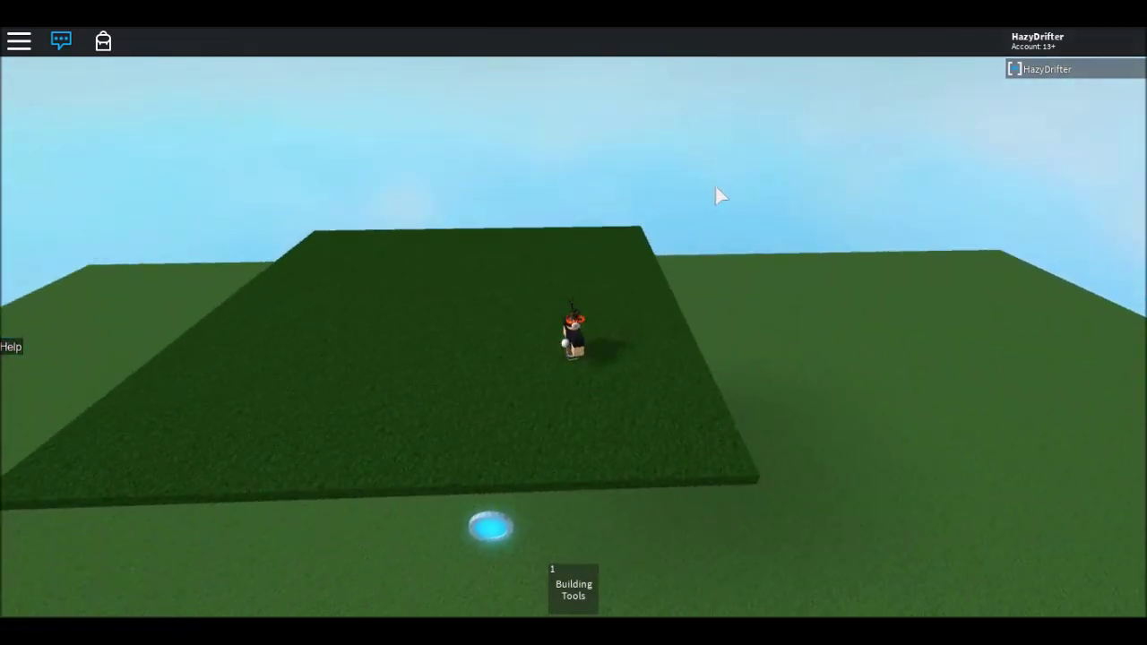
pyautogui.press('d')
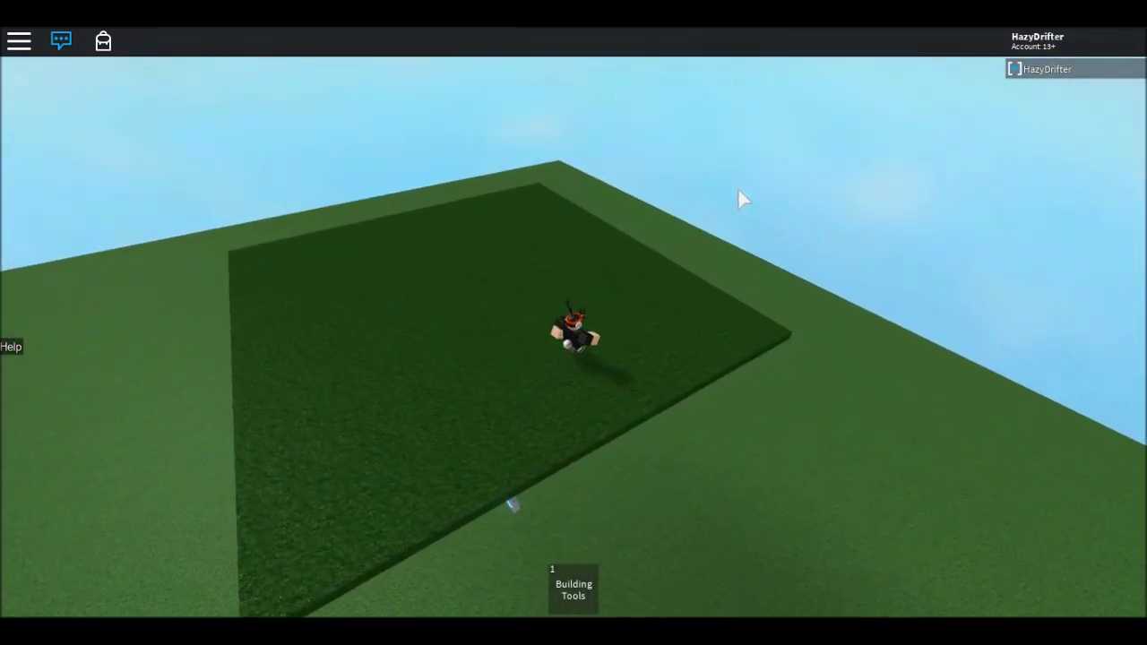
pyautogui.press('d')
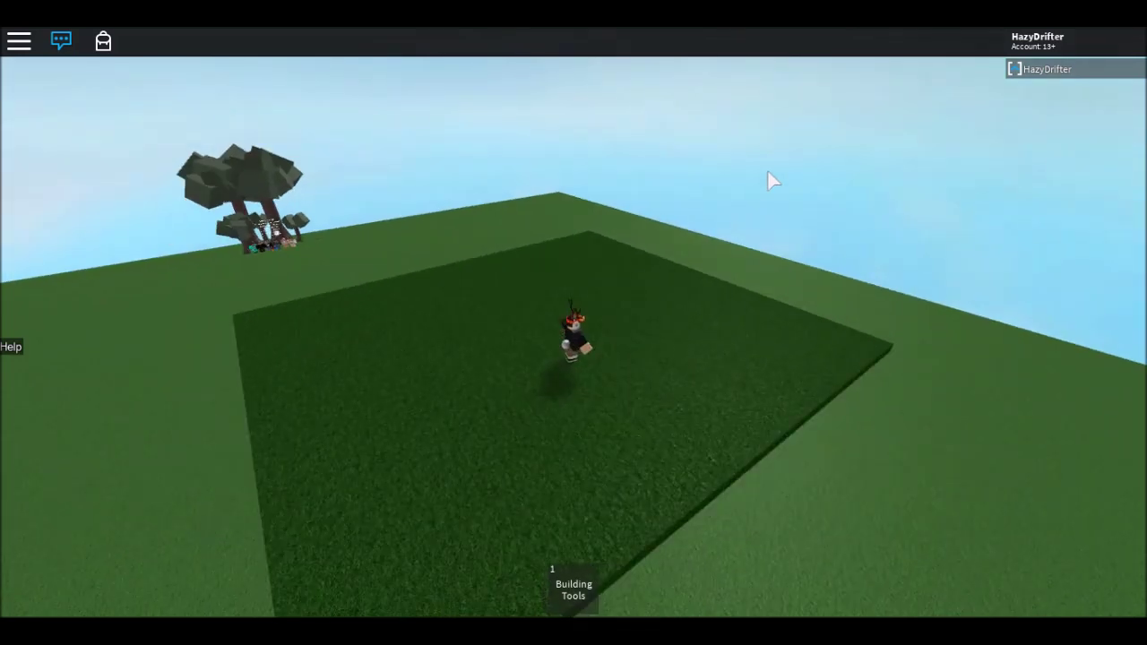
pyautogui.press('d')
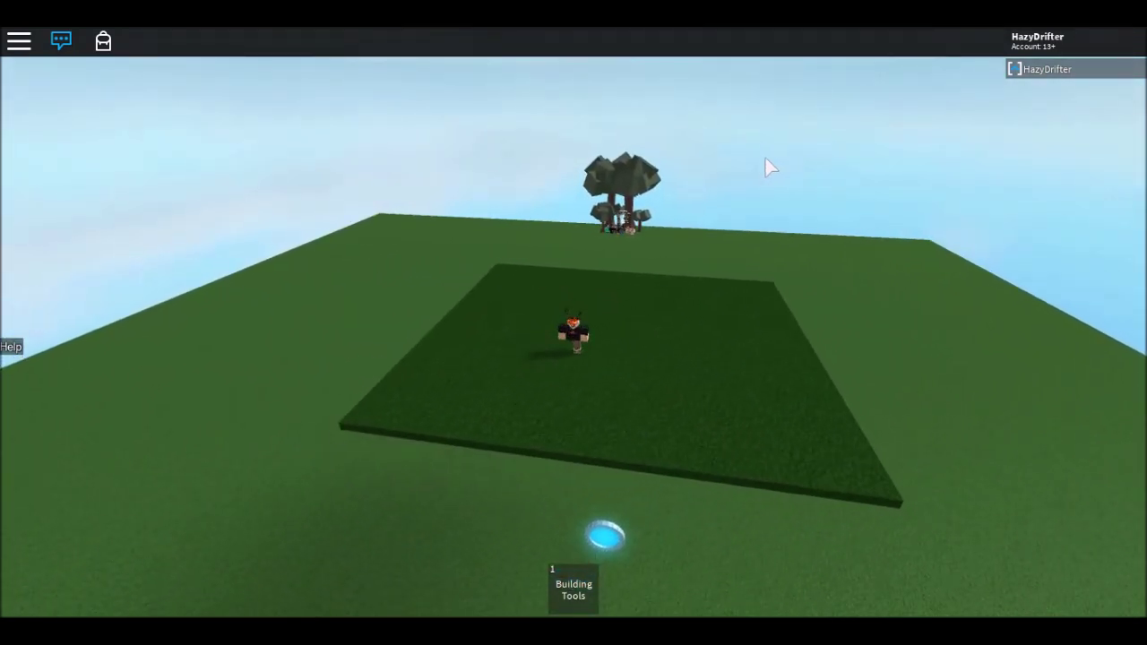
pyautogui.press('d')
pyautogui.press('d')
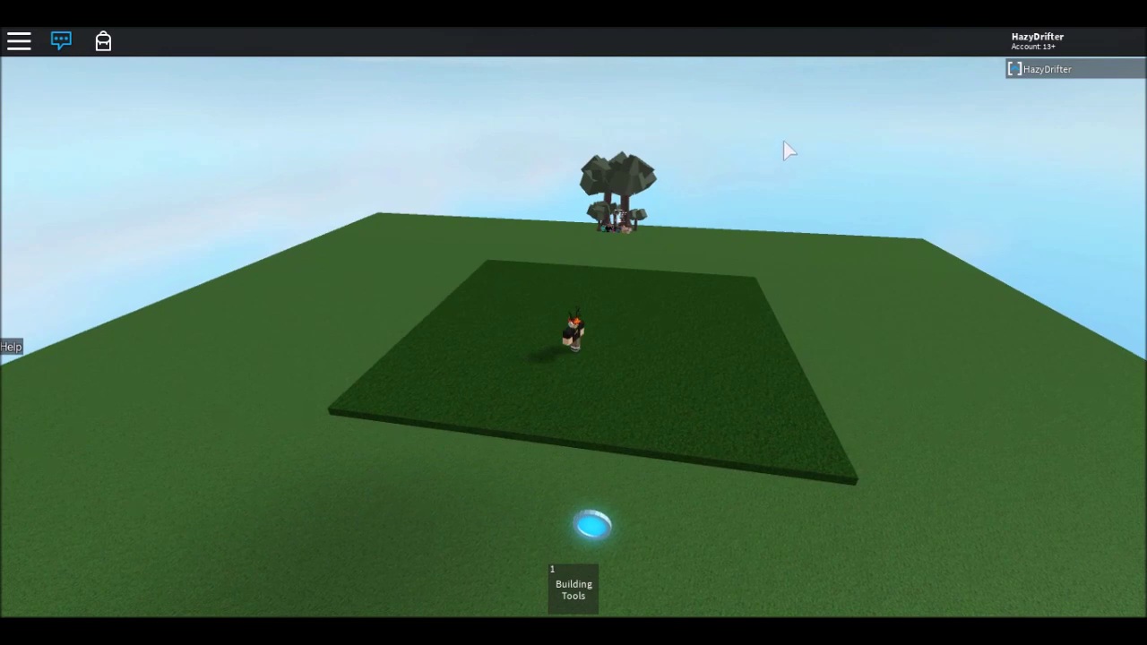
pyautogui.scroll(10, 729, 111)
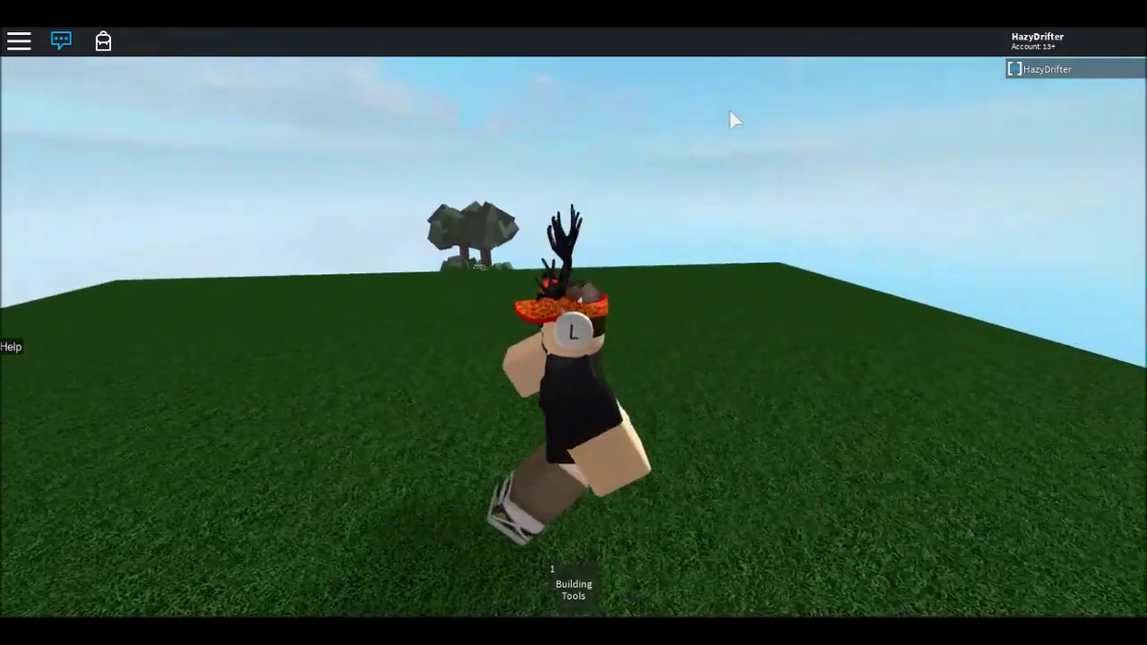
pyautogui.press('s')
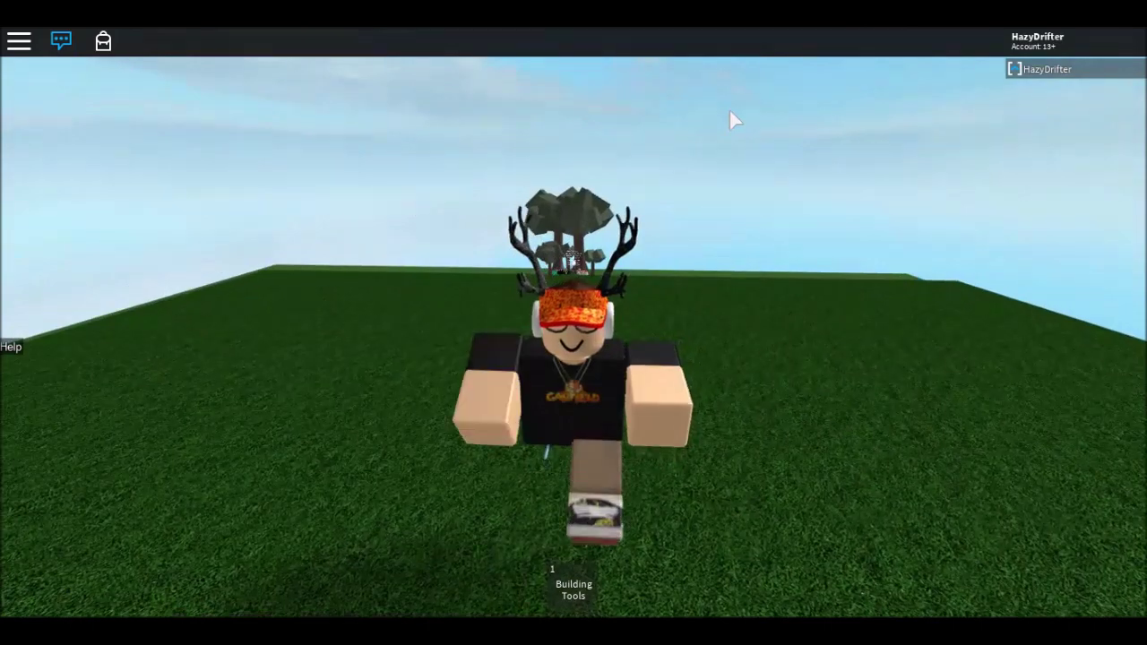
pyautogui.scroll(-5, 729, 120)
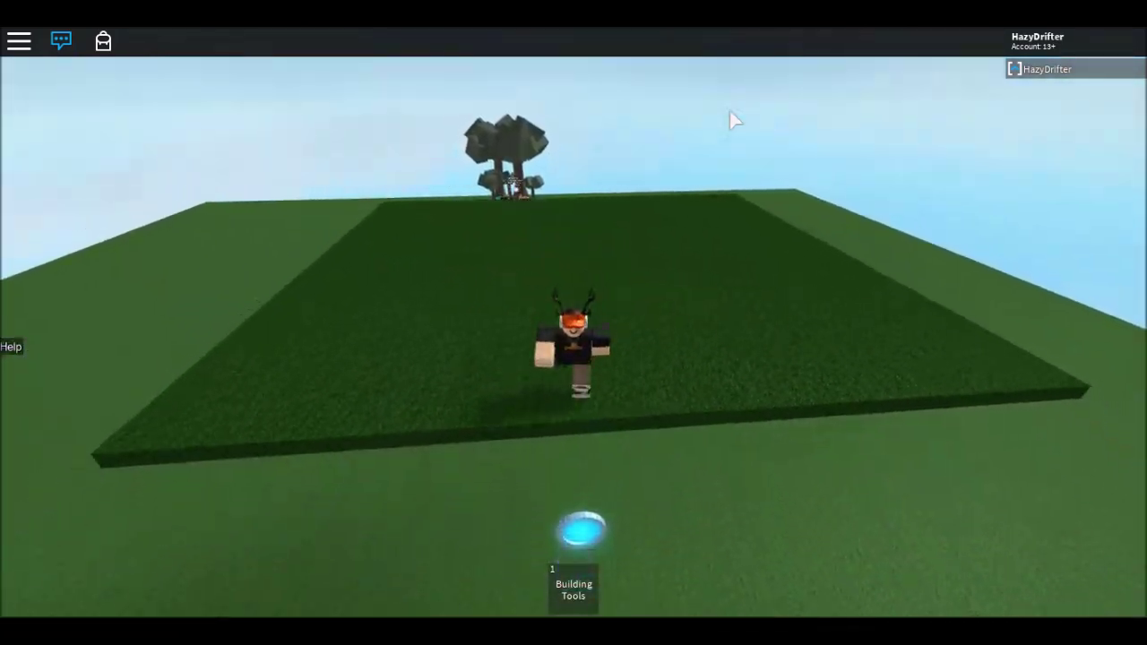
pyautogui.press('w')
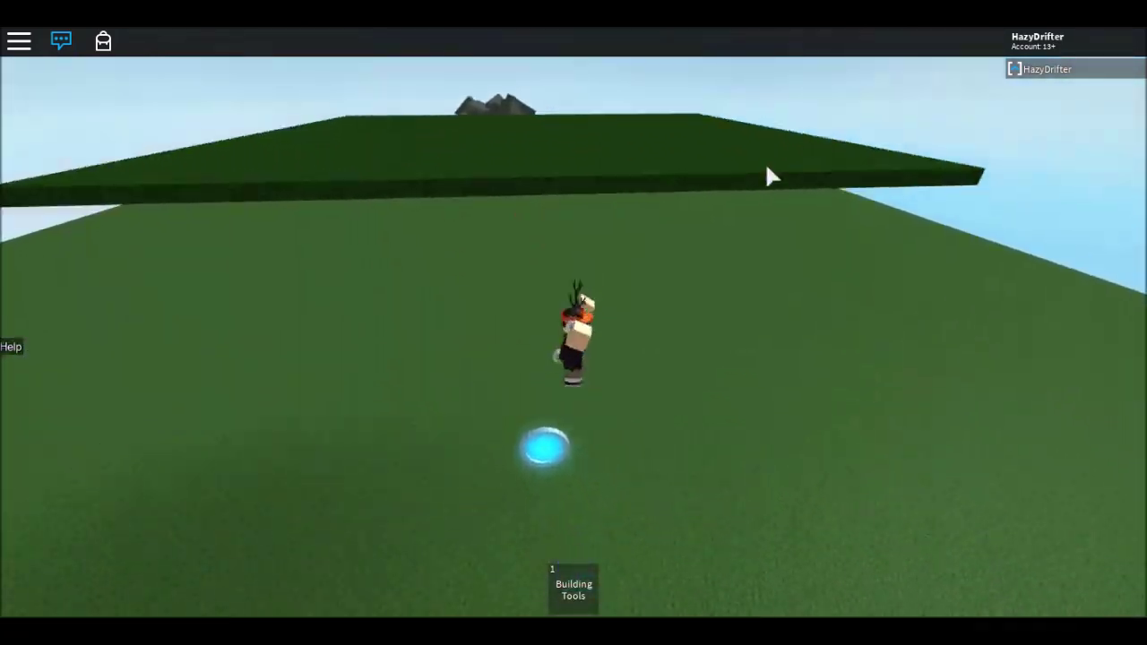
pyautogui.press('s')
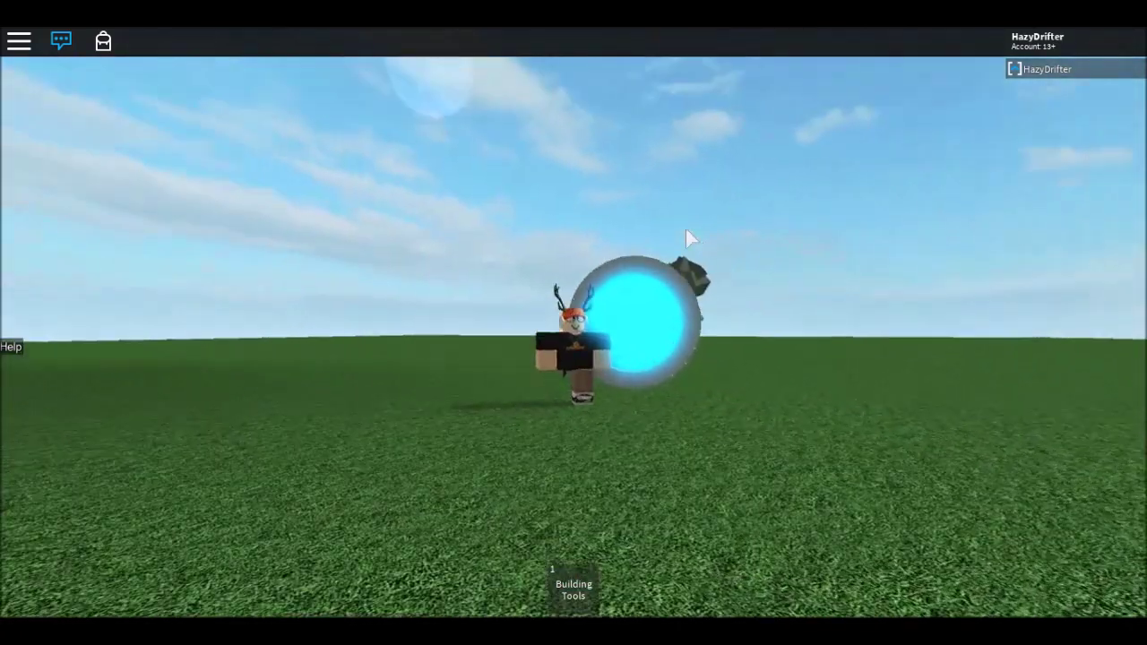
pyautogui.scroll(3, 686, 228)
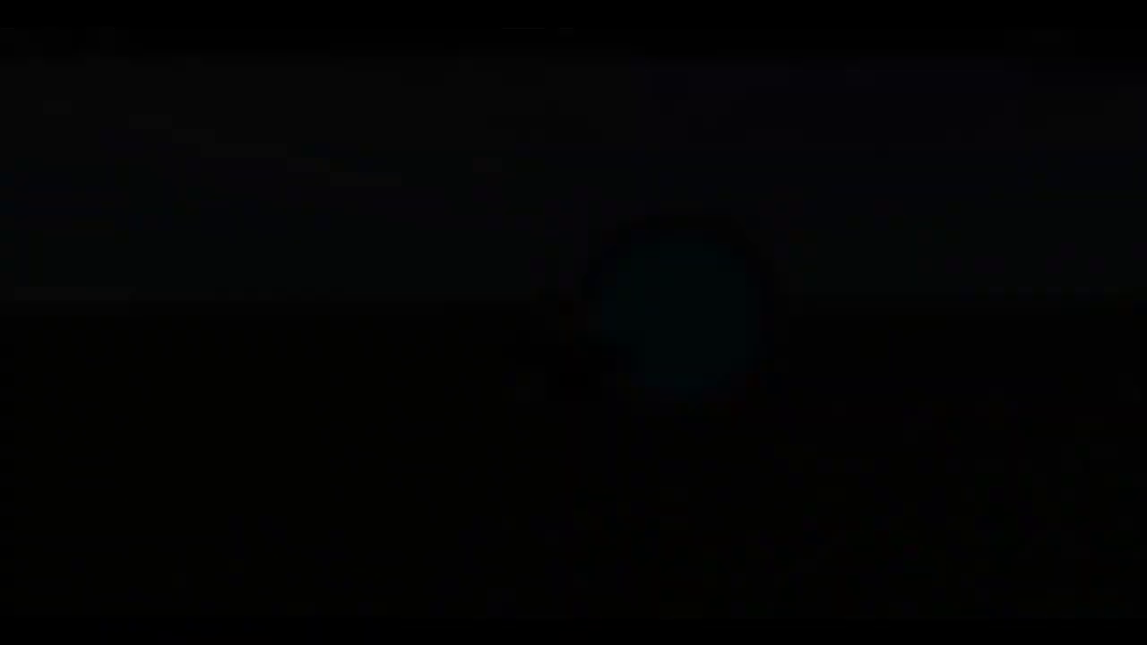